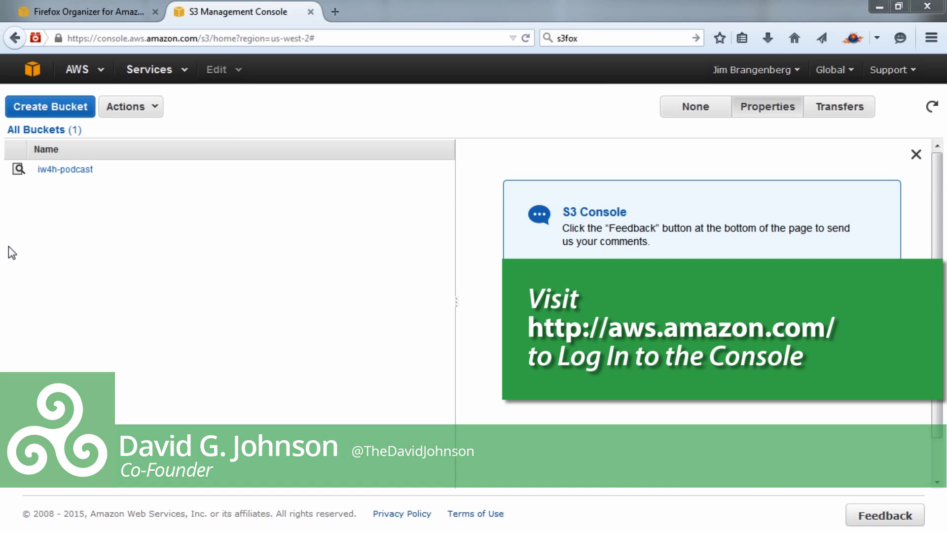
Reach the S3 console from the AWS home, checking the iw4h-podcast bucket's files.
left_click(84, 69)
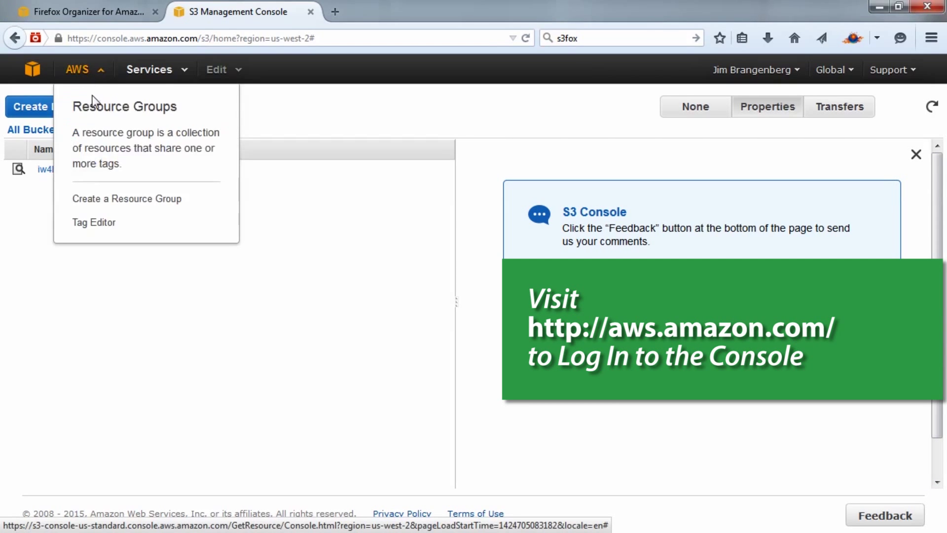
left_click(33, 72)
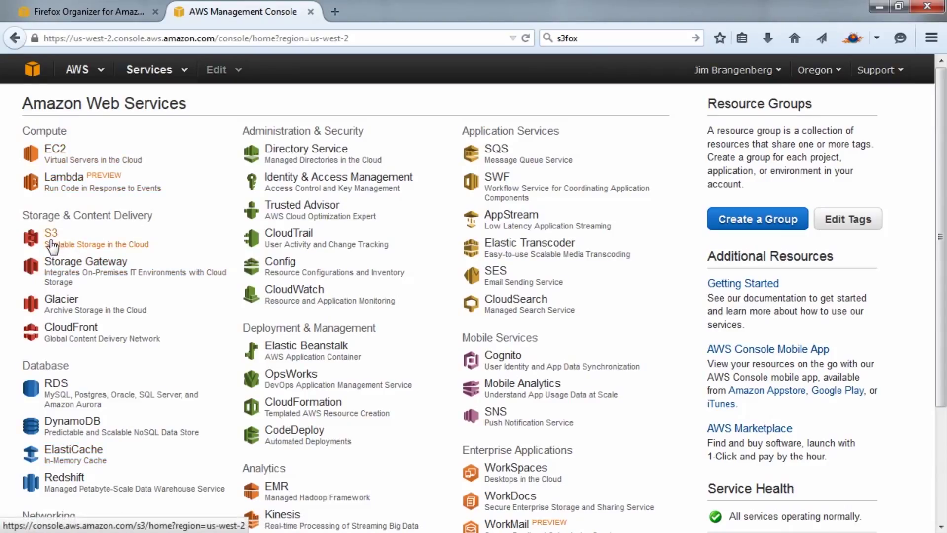
left_click(51, 240)
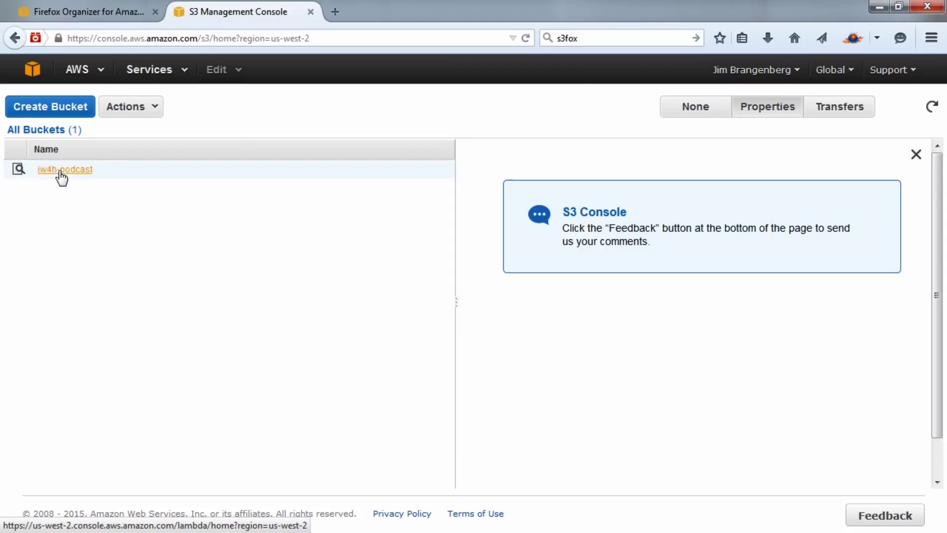
left_click(57, 173)
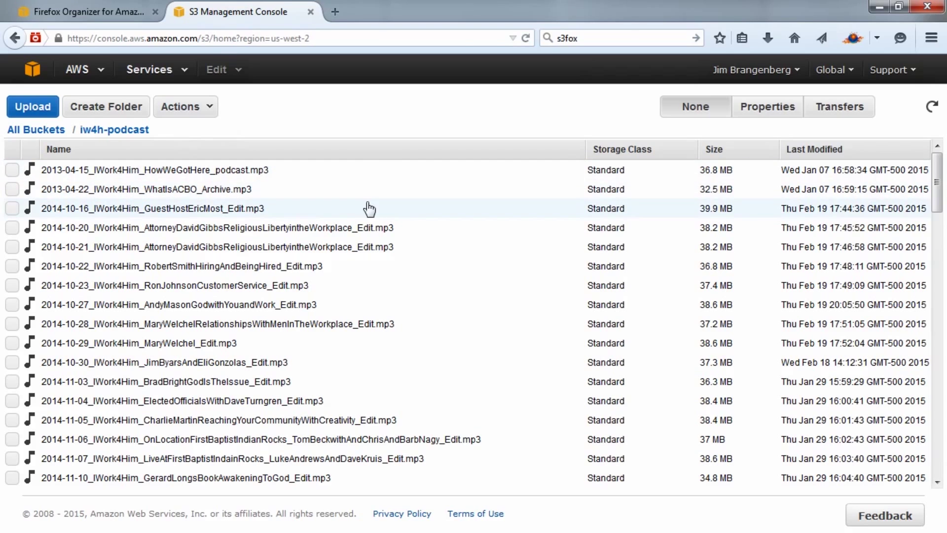
left_click(31, 74)
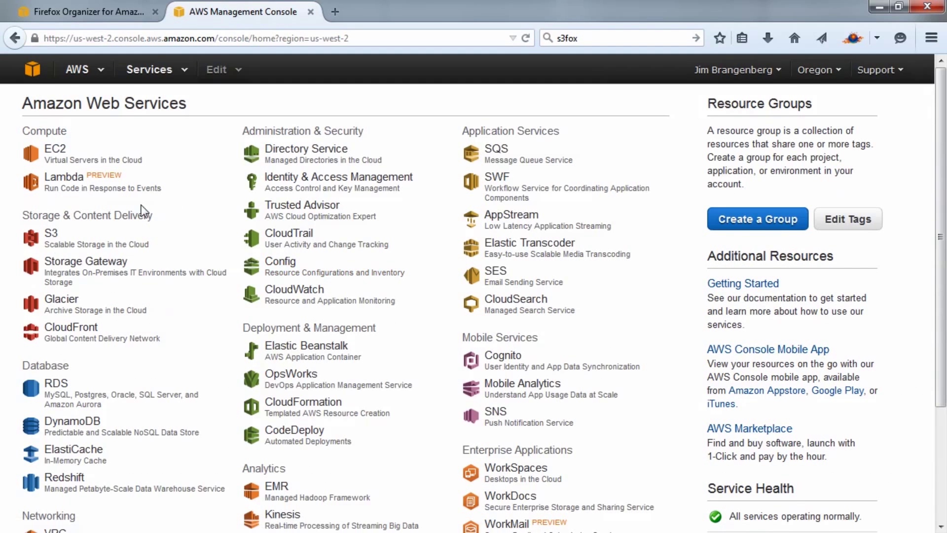
left_click(45, 239)
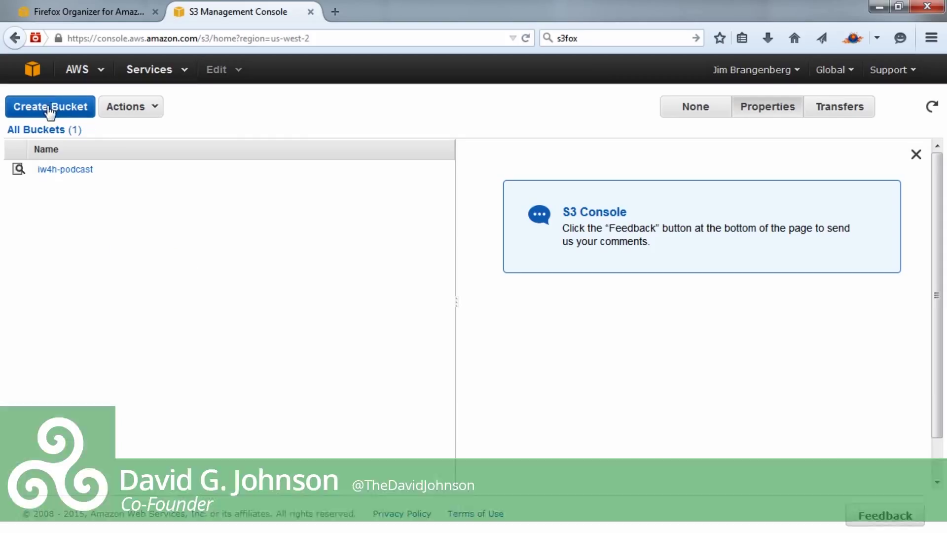
Create the bucket iw4h-archives in the US Standard region.
left_click(38, 114)
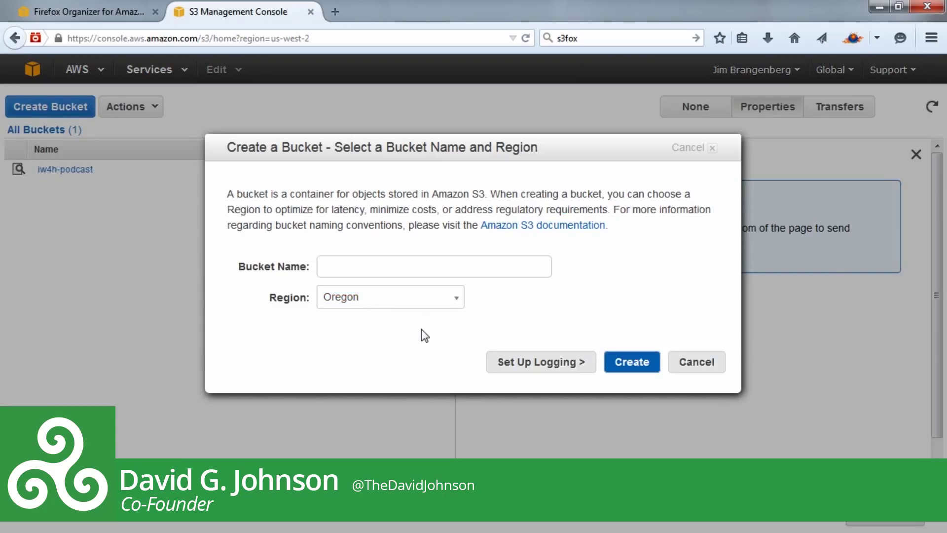
type("iw")
type("4h-")
type("archives")
left_click(399, 305)
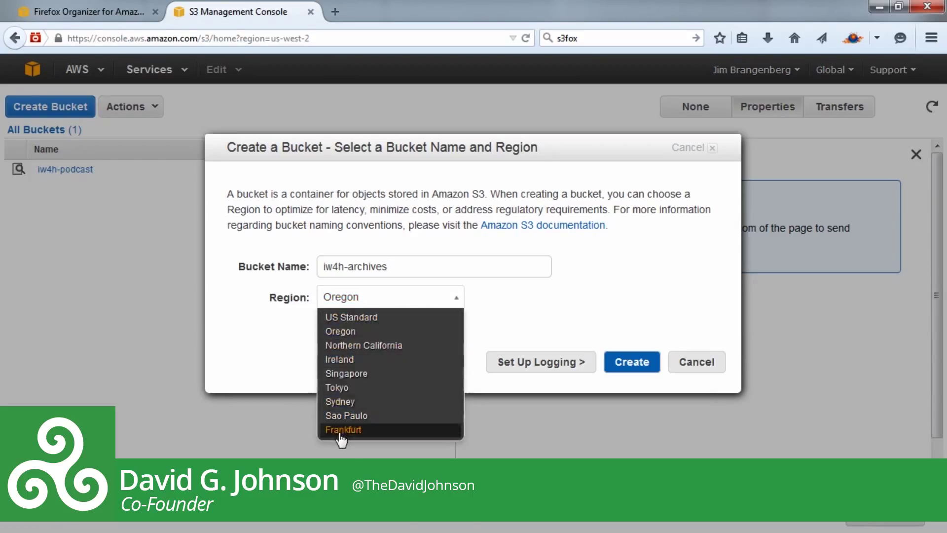
left_click(348, 317)
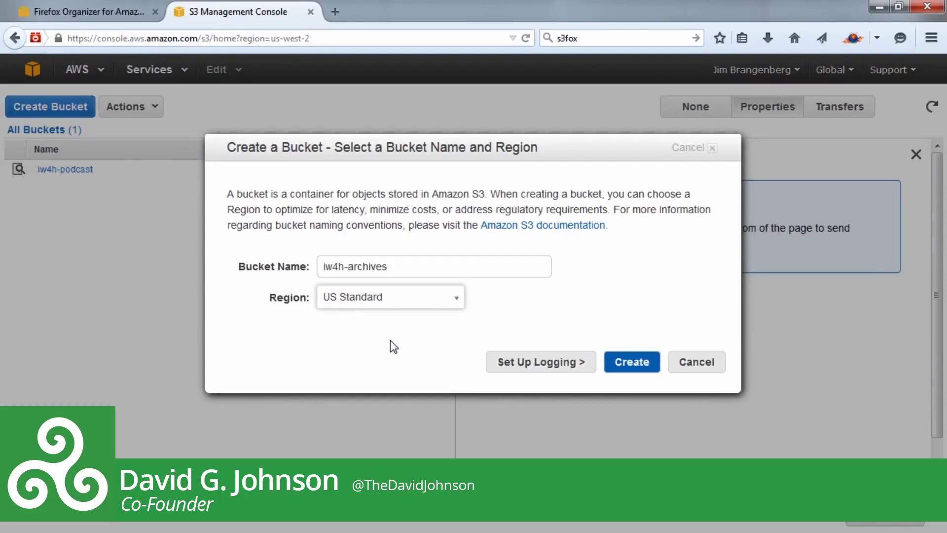
left_click(631, 368)
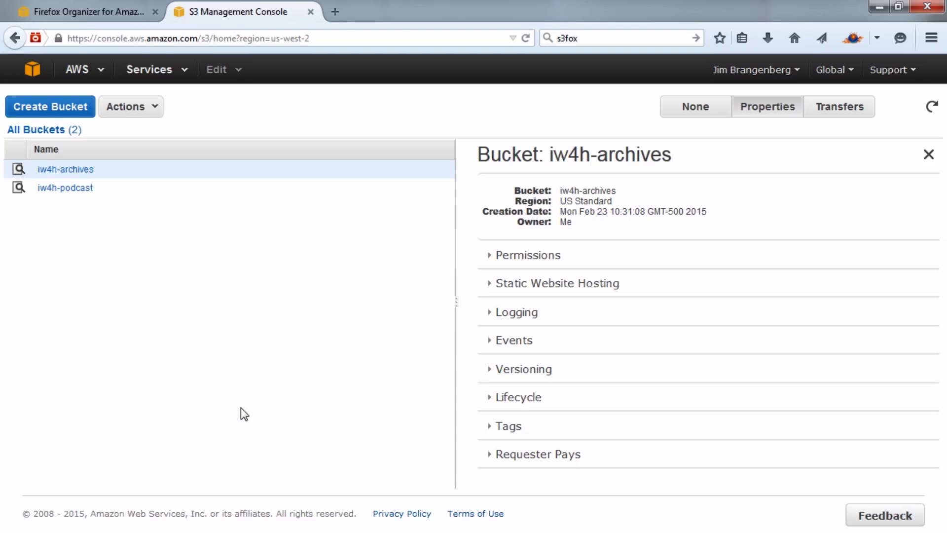
On the S3Fox developer-tools page, follow the suchisoft download link to the S3Fox site.
left_click(78, 6)
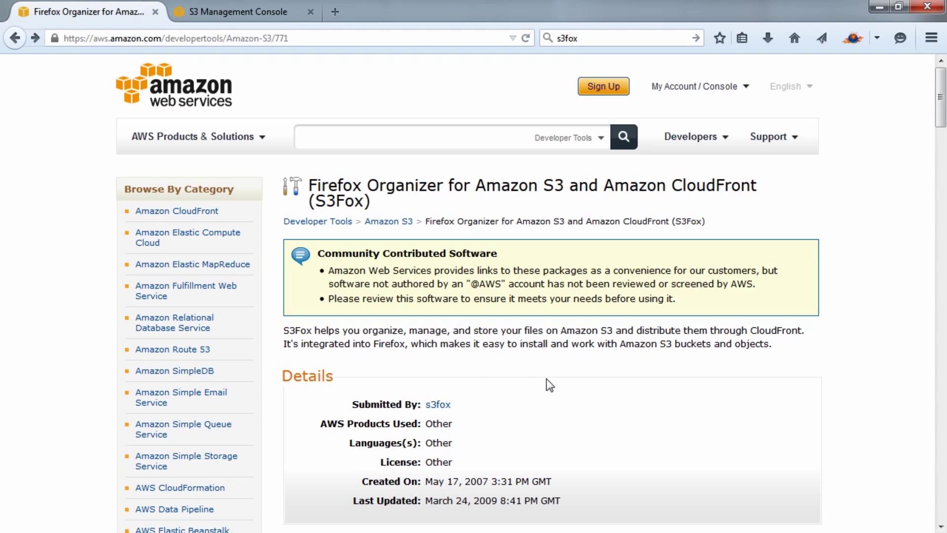
scroll(548, 383, "down", 3)
scroll(543, 384, "down", 2)
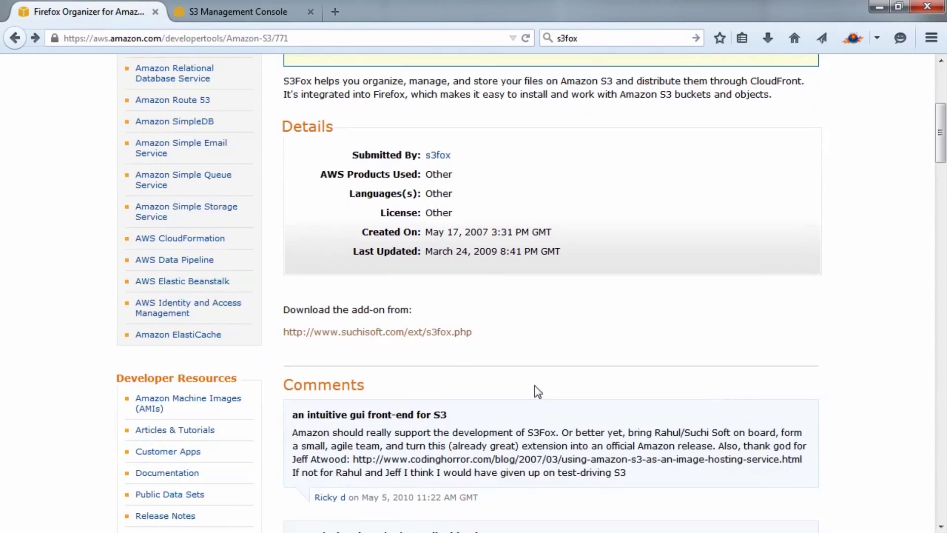
scroll(537, 394, "up", 5)
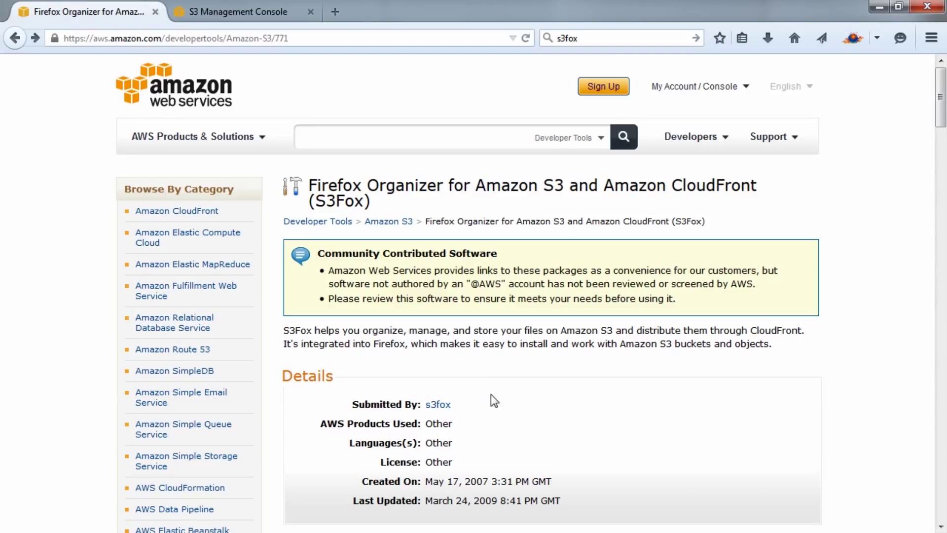
left_click(436, 407)
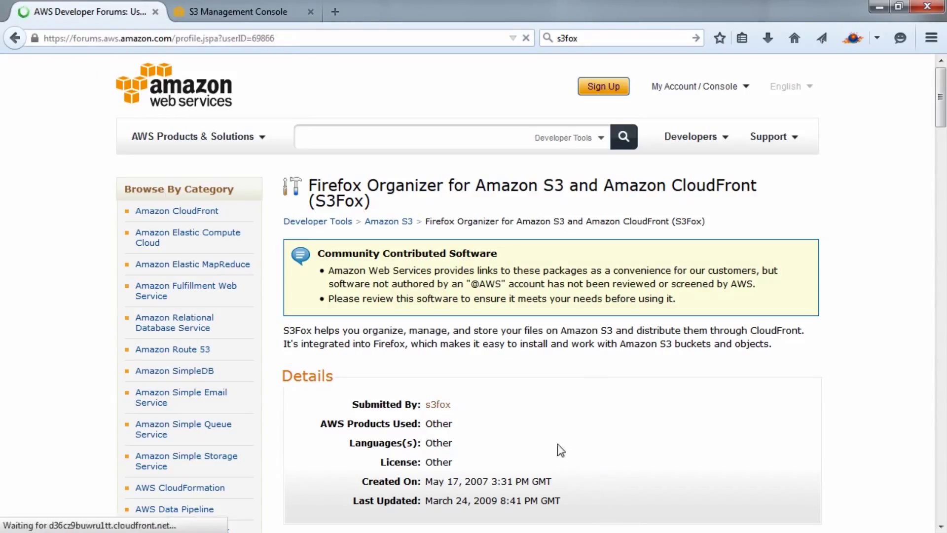
left_click(15, 38)
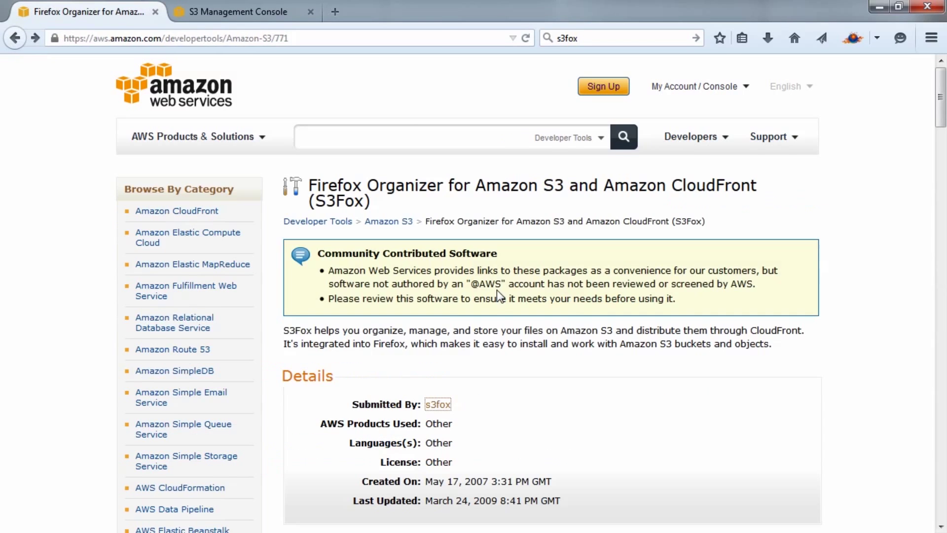
scroll(543, 431, "down", 3)
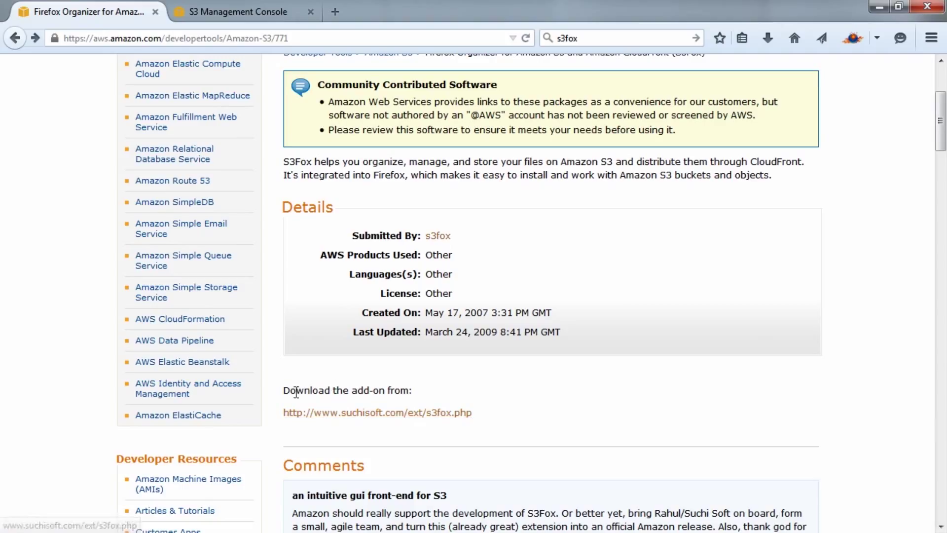
left_click(368, 413)
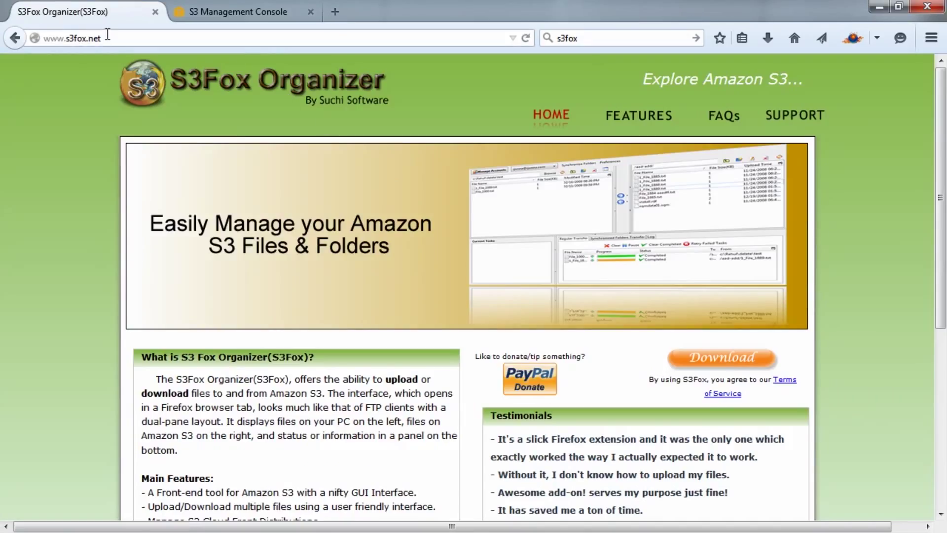
left_click_drag(103, 39, 11, 46)
left_click(43, 263)
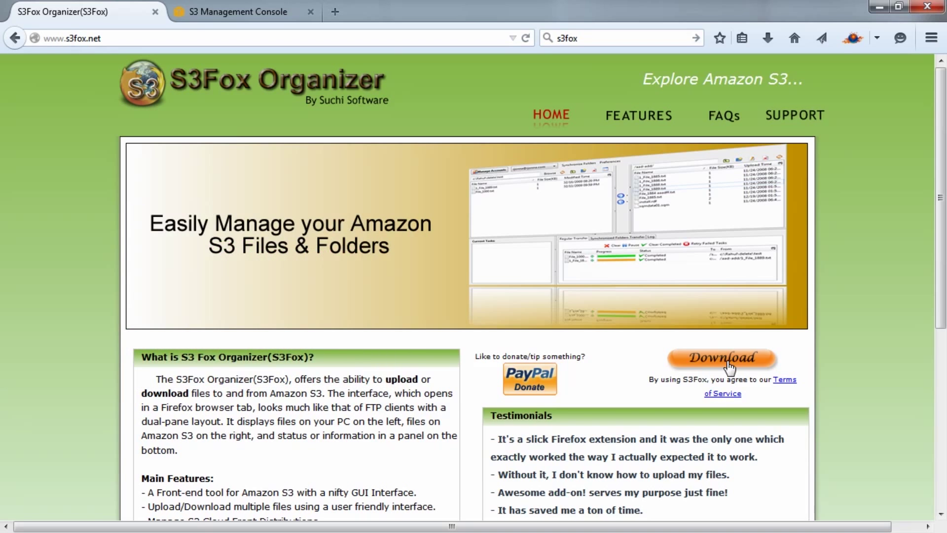
left_click(721, 365)
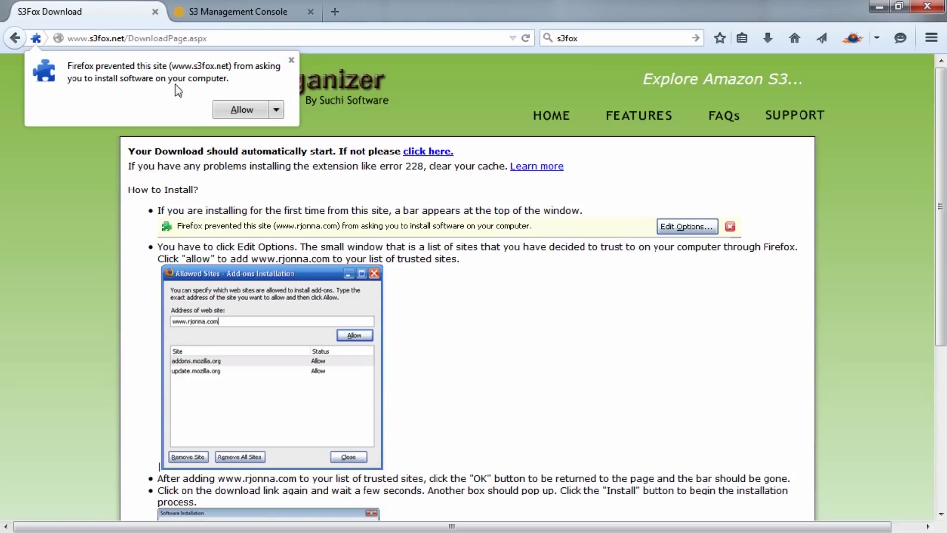
left_click(240, 115)
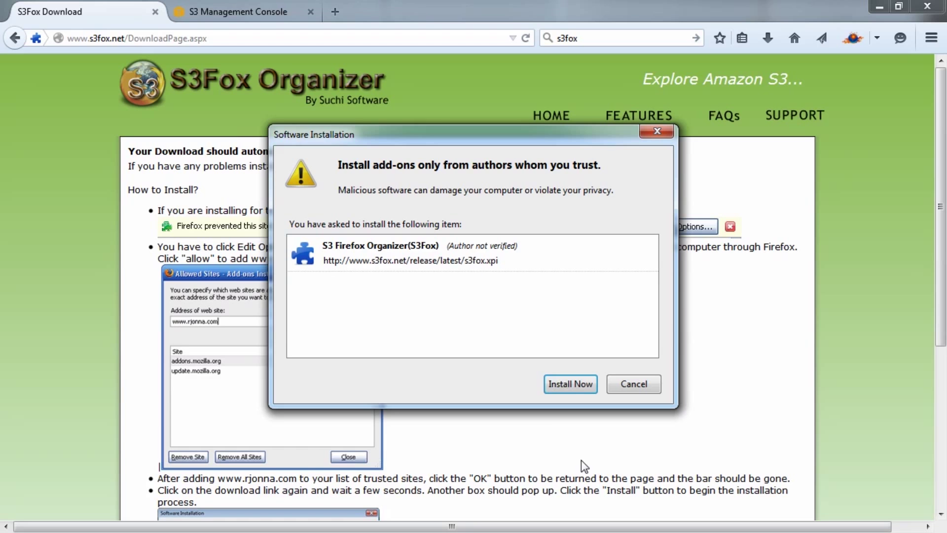
Install S3 Firefox Organizer (S3Fox) and restart Firefox to finish.
left_click(571, 384)
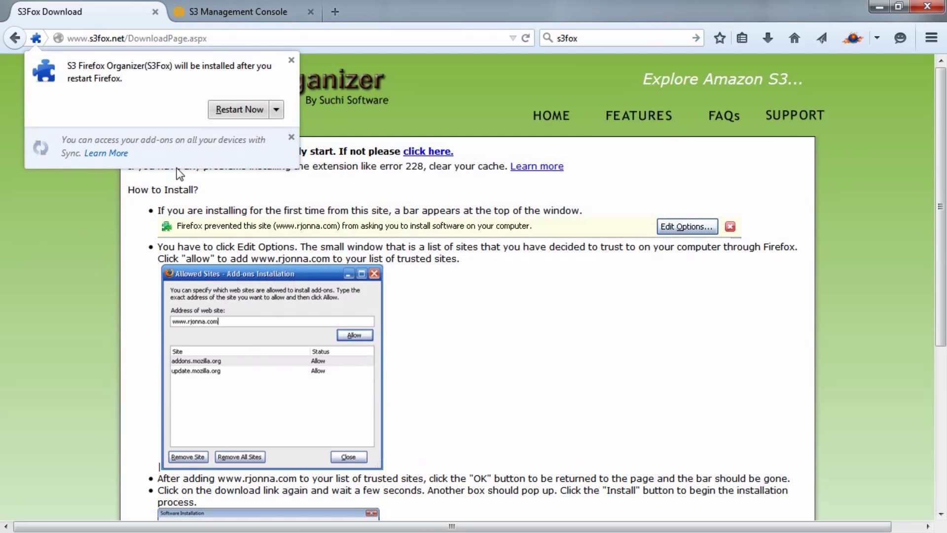
left_click(225, 115)
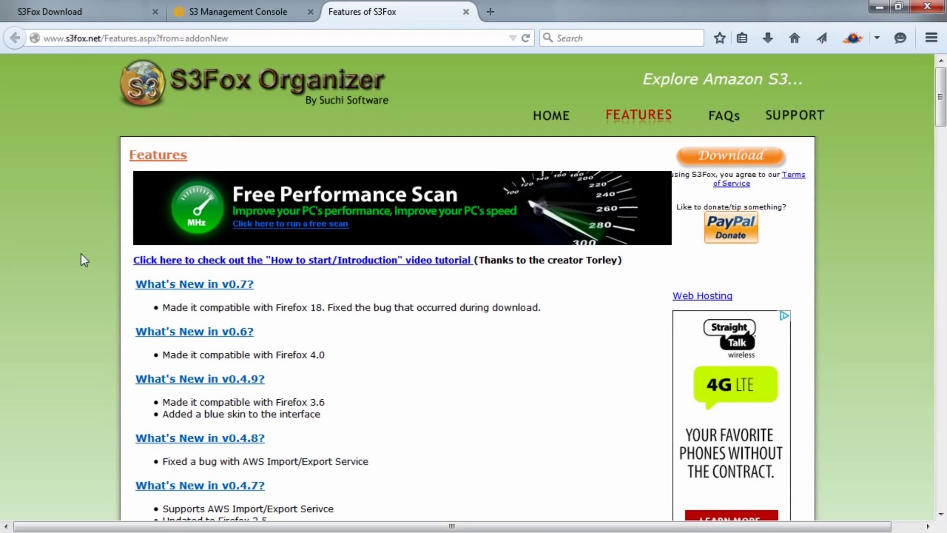
From the Features of S3Fox page, open Firefox's main menu and choose Customize.
scroll(63, 329, "down", 8)
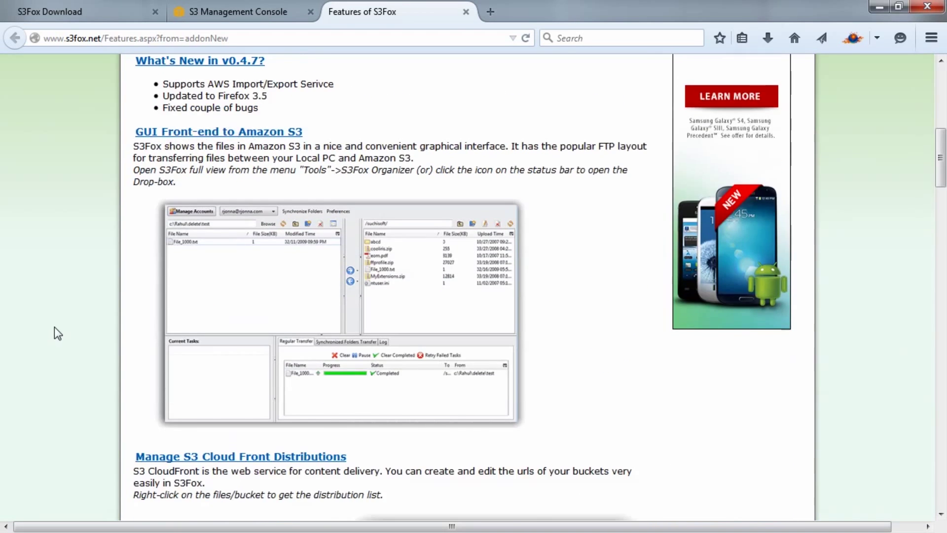
scroll(54, 328, "down", 6)
scroll(55, 330, "up", 14)
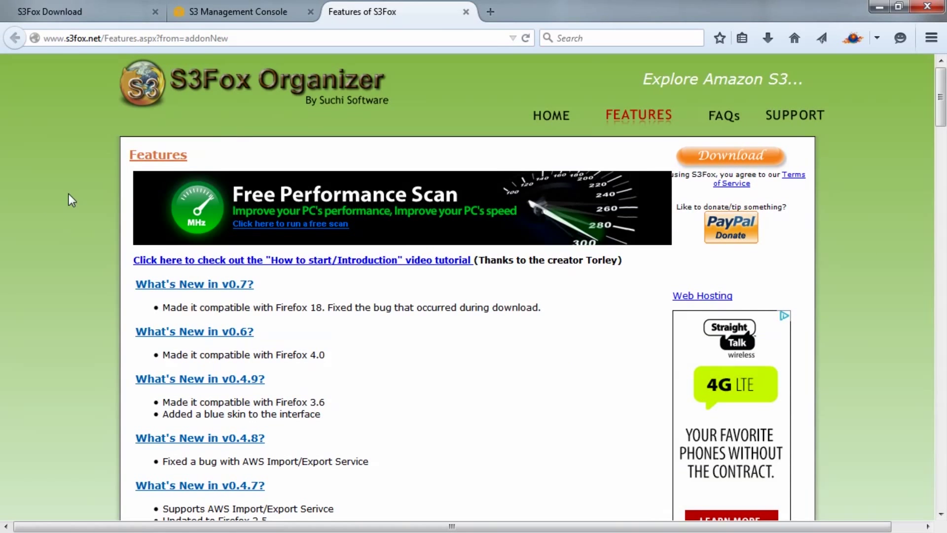
left_click(931, 40)
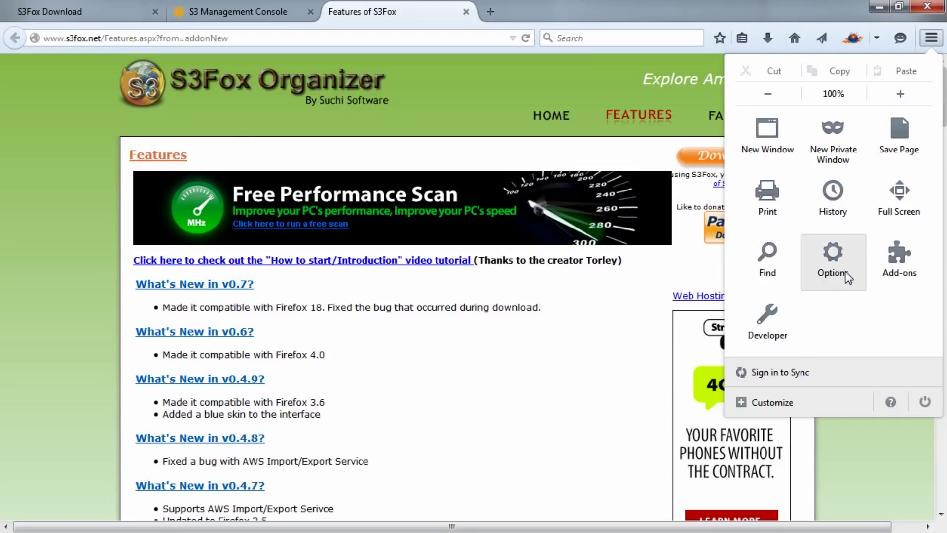
left_click(778, 404)
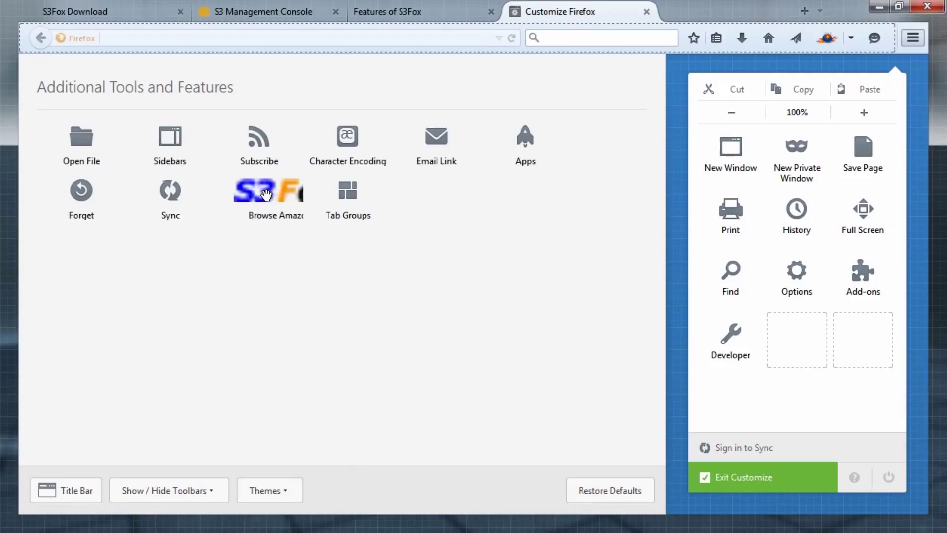
Place the S3Fox button on the toolbar, launch S3Fox Organizer, and dismiss the access-key reminder.
left_click_drag(266, 195, 710, 37)
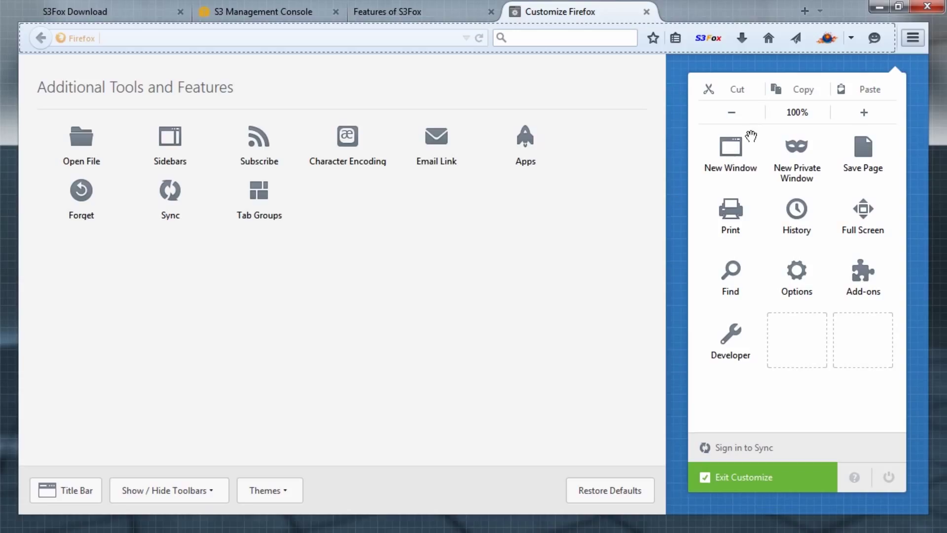
left_click_drag(742, 38, 860, 42)
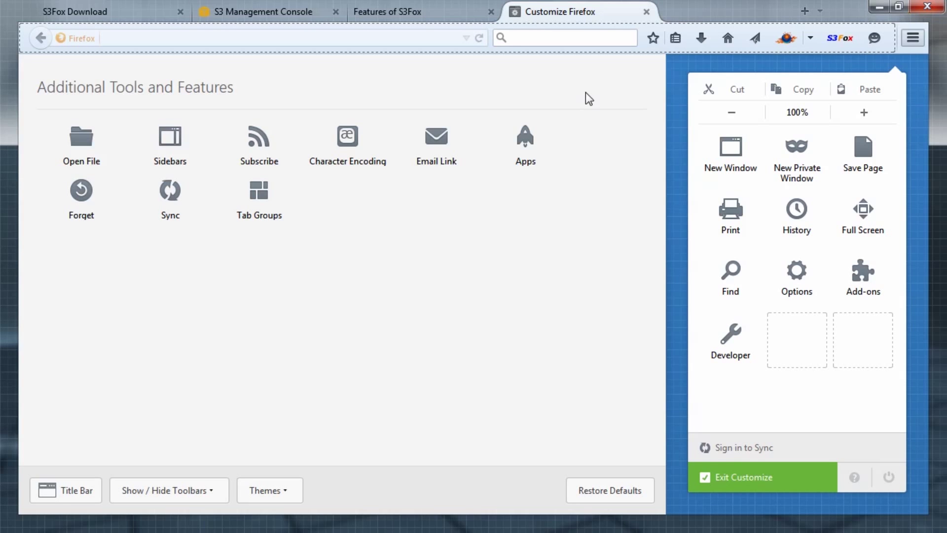
left_click(647, 11)
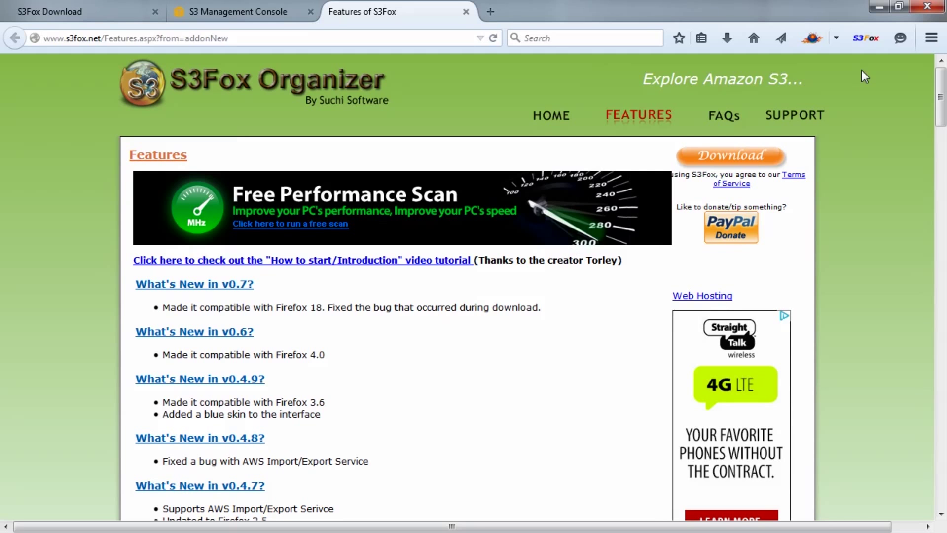
left_click(871, 39)
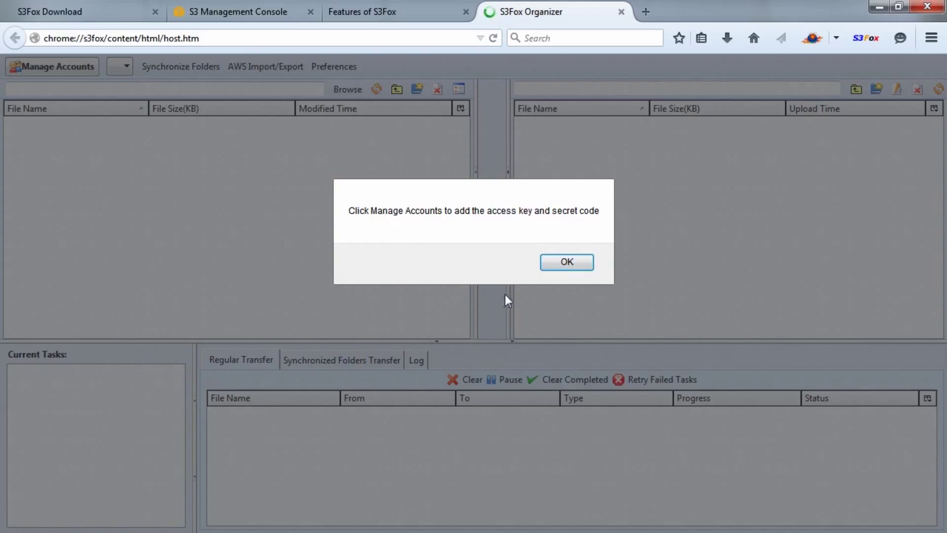
left_click(566, 262)
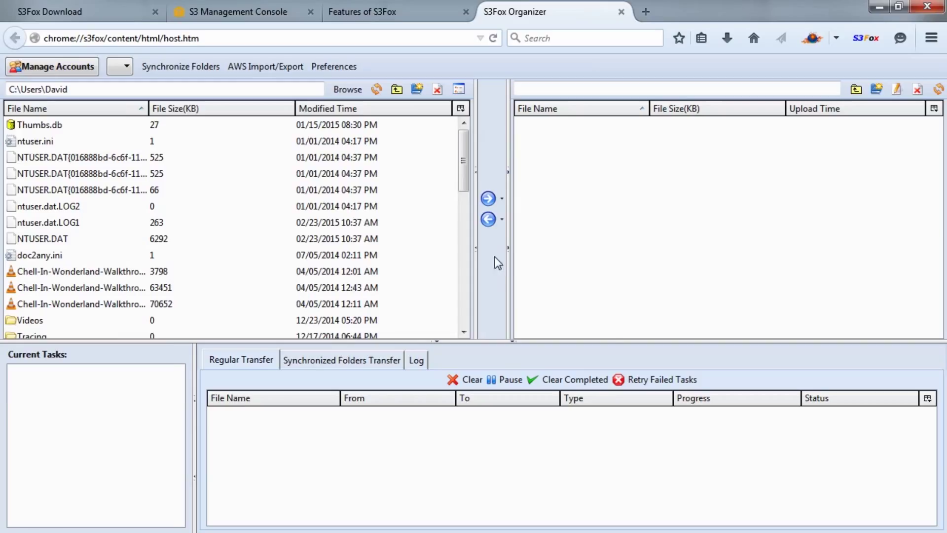
Enter iWork4Him as the account name in S3 Account Manager, then close it unsaved.
left_click(75, 69)
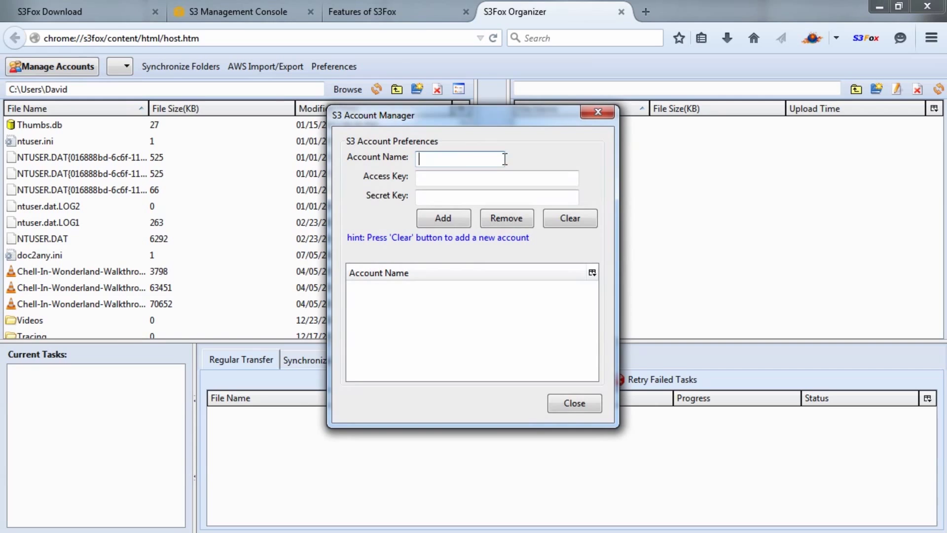
left_click(463, 157)
type("iWork4Him")
left_click(476, 181)
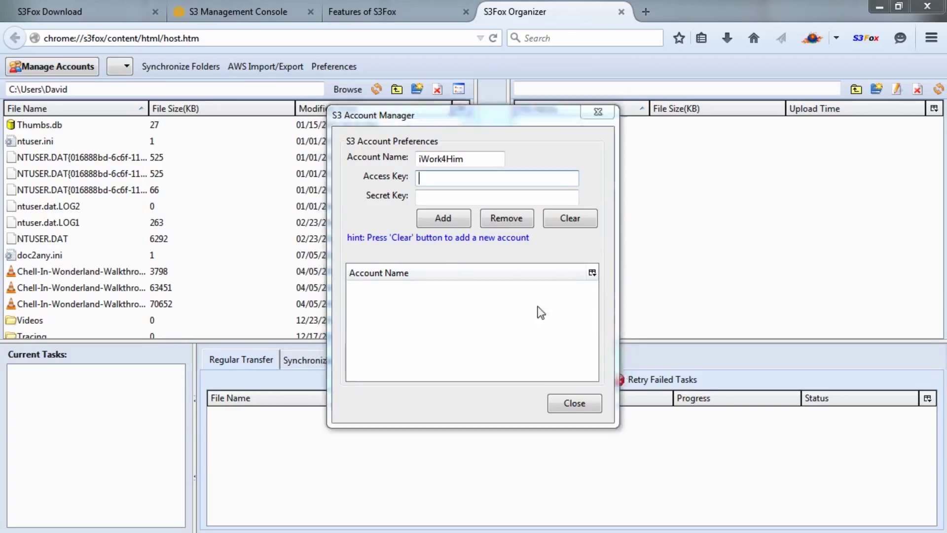
left_click(566, 401)
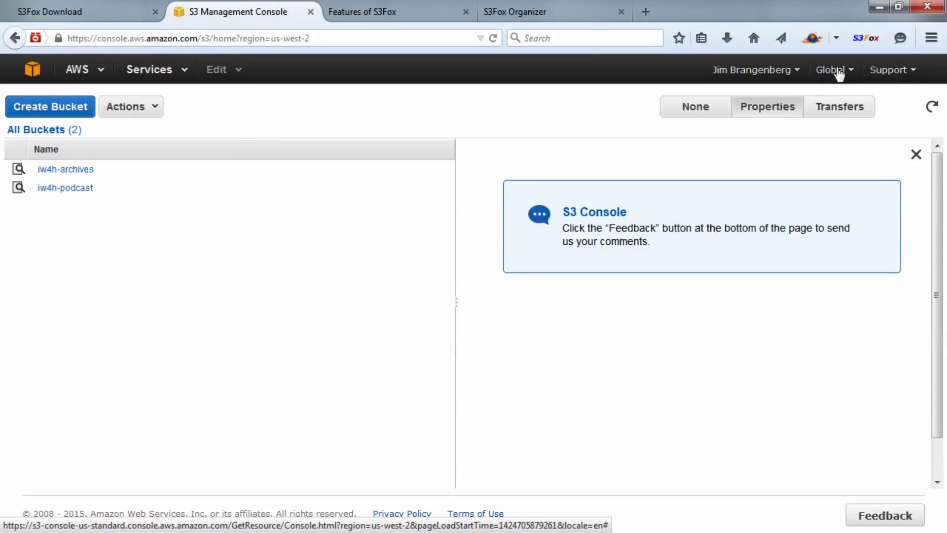
Open the account dropdown in the S3 console and choose Security Credentials.
left_click(789, 70)
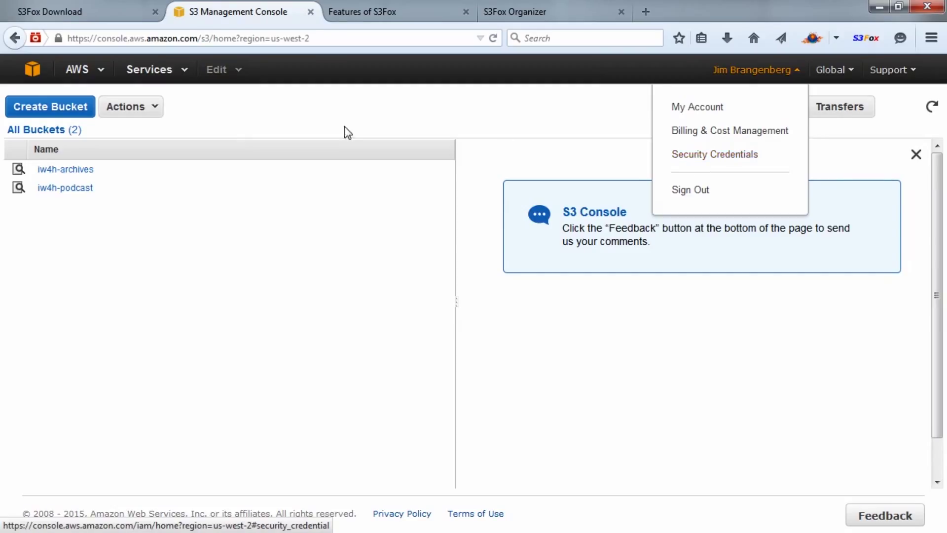
left_click(319, 108)
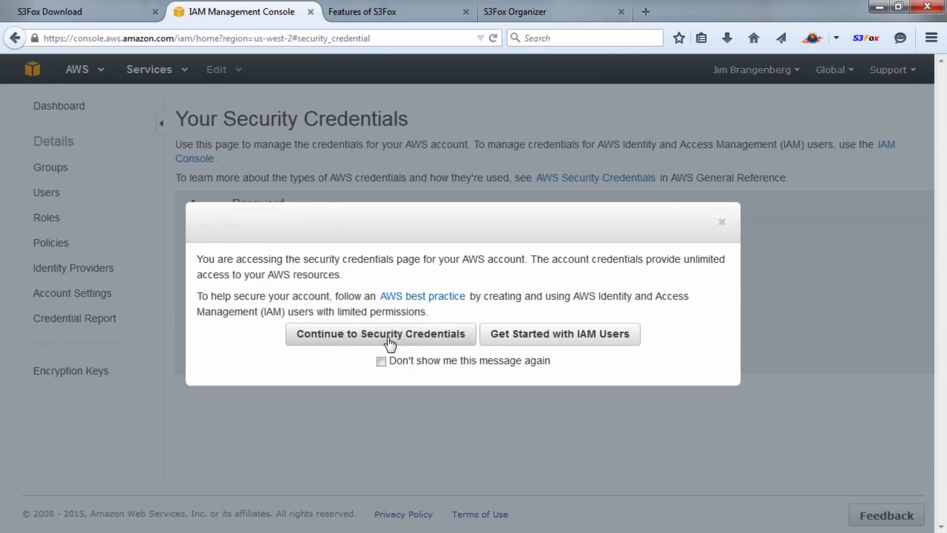
Continue past the credentials warning and expand the empty Access Keys section.
left_click(390, 340)
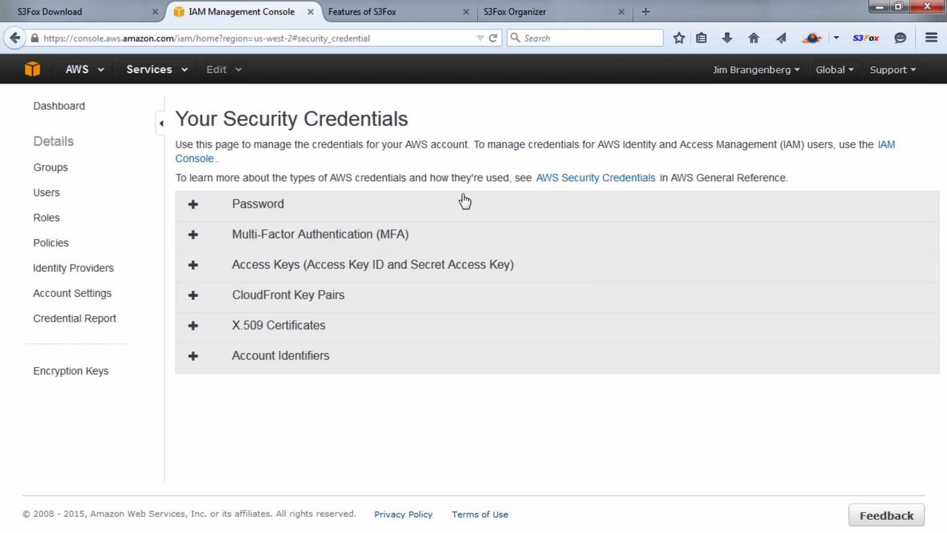
left_click(186, 270)
scroll(367, 309, "down", 1)
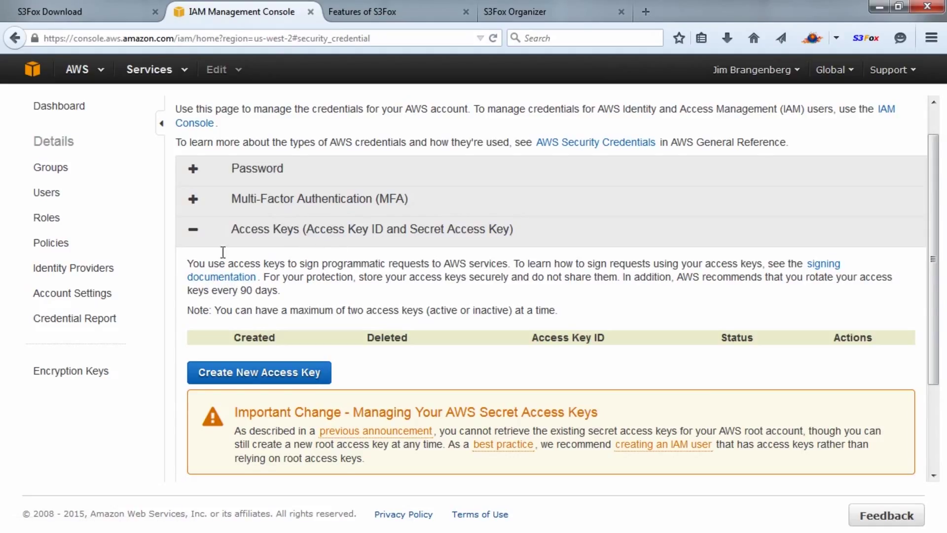
scroll(400, 329, "down", 2)
scroll(387, 301, "up", 1)
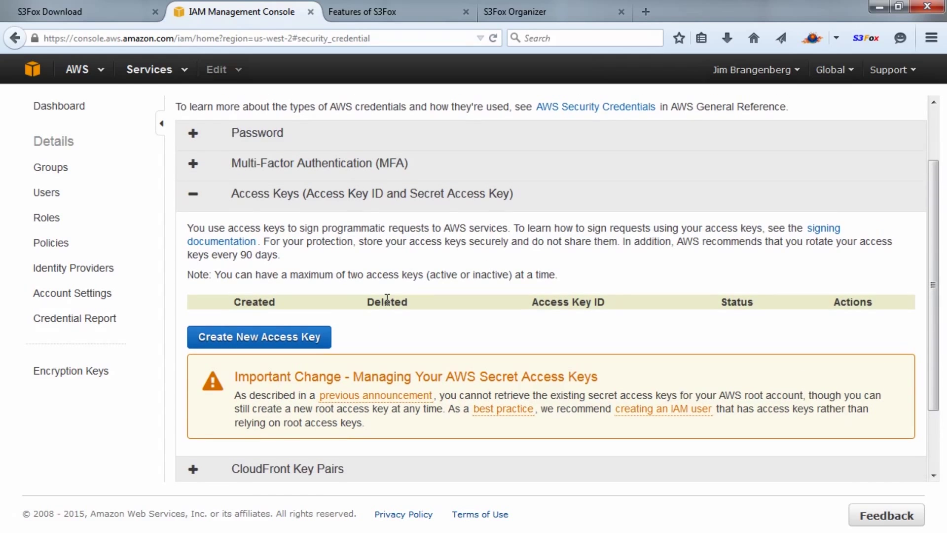
scroll(384, 307, "up", 1)
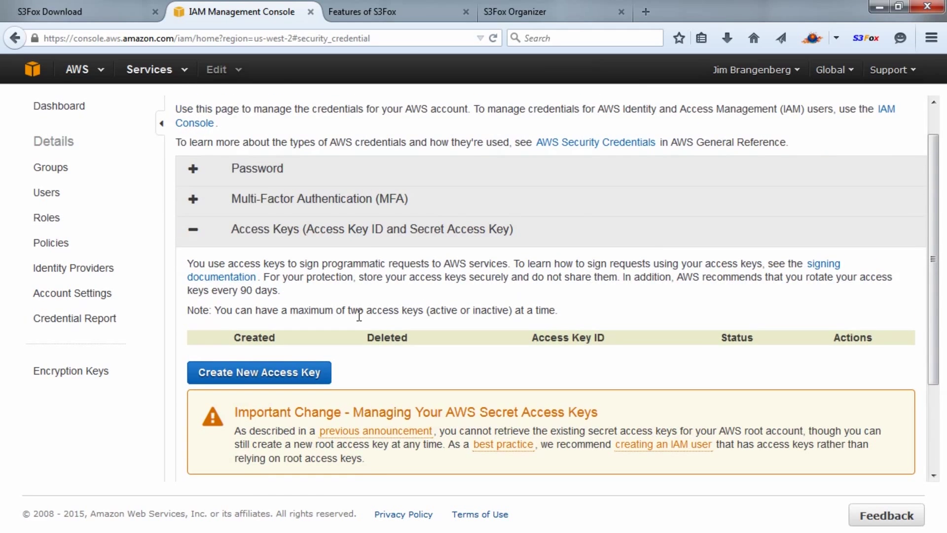
double_click(359, 316)
left_click_drag(359, 316, 591, 318)
left_click(591, 318)
Create a new access key, show it, and copy the access key ID and secret.
left_click(283, 373)
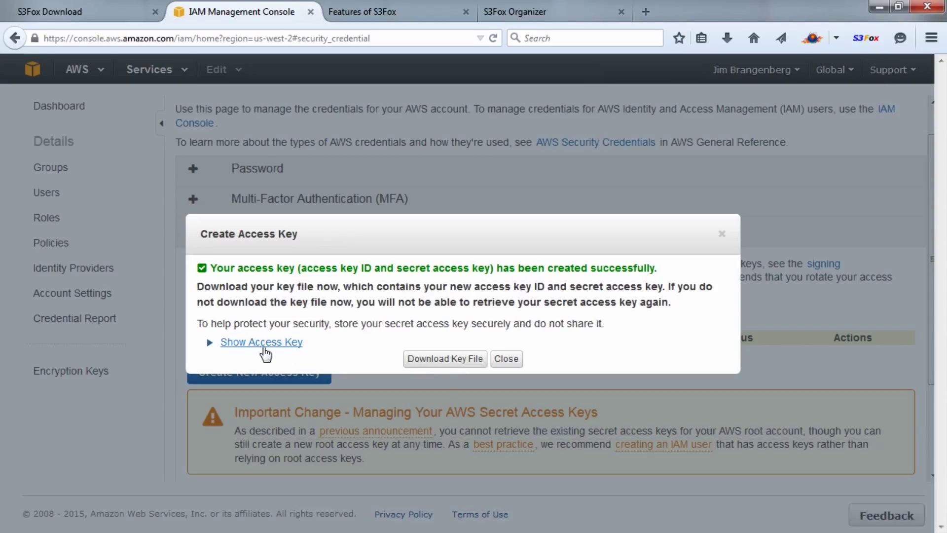
left_click(262, 344)
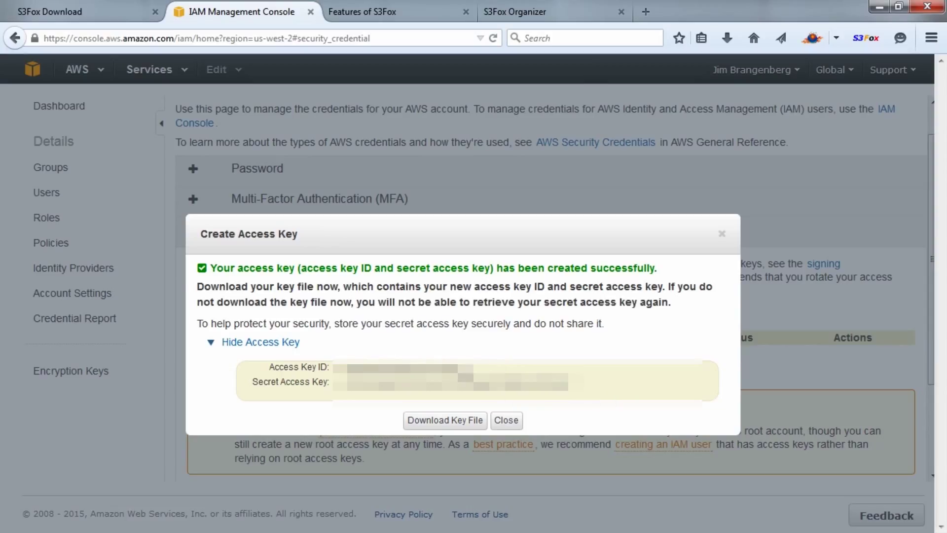
left_click_drag(459, 367, 335, 367)
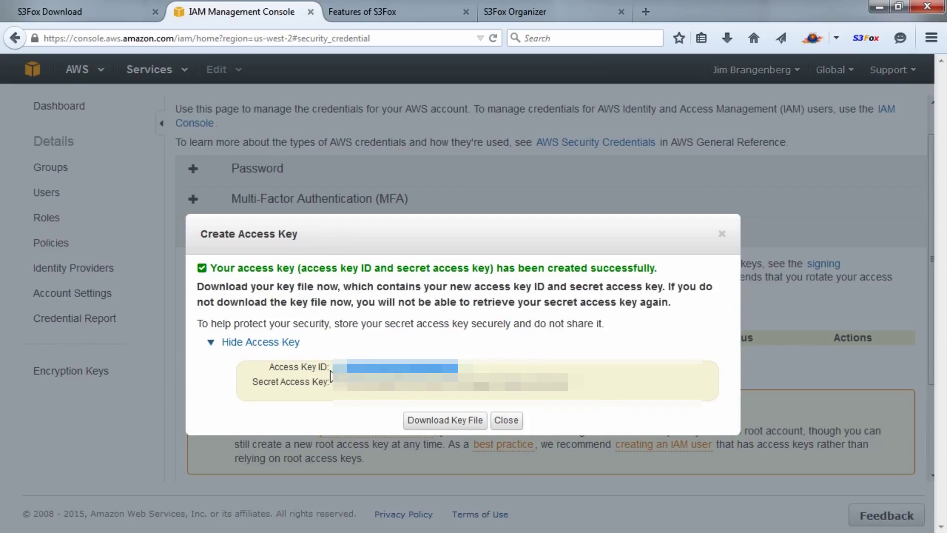
left_click_drag(592, 391, 270, 375)
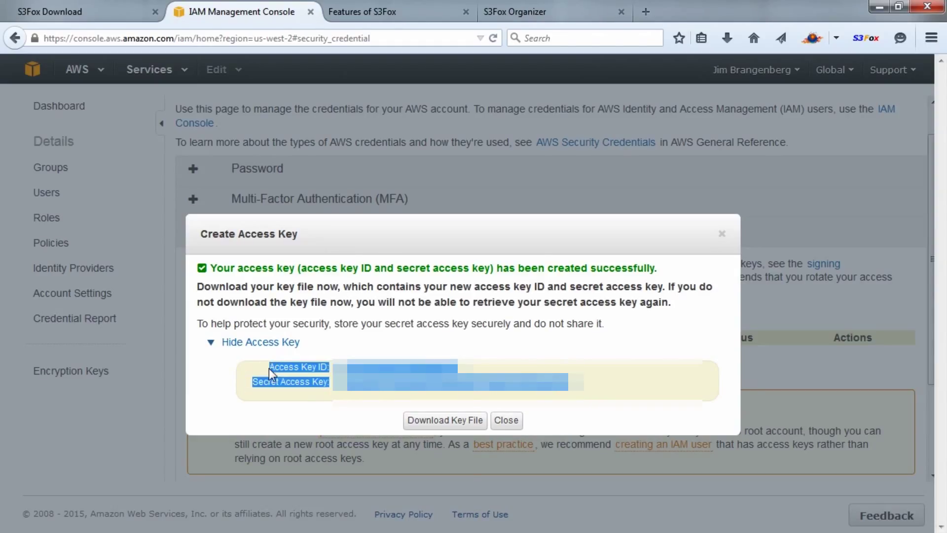
right_click(279, 365)
left_click(292, 372)
Close the new key confirmation, go to the IAM dashboard, and return to S3Fox Organizer.
key("alt+Tab")
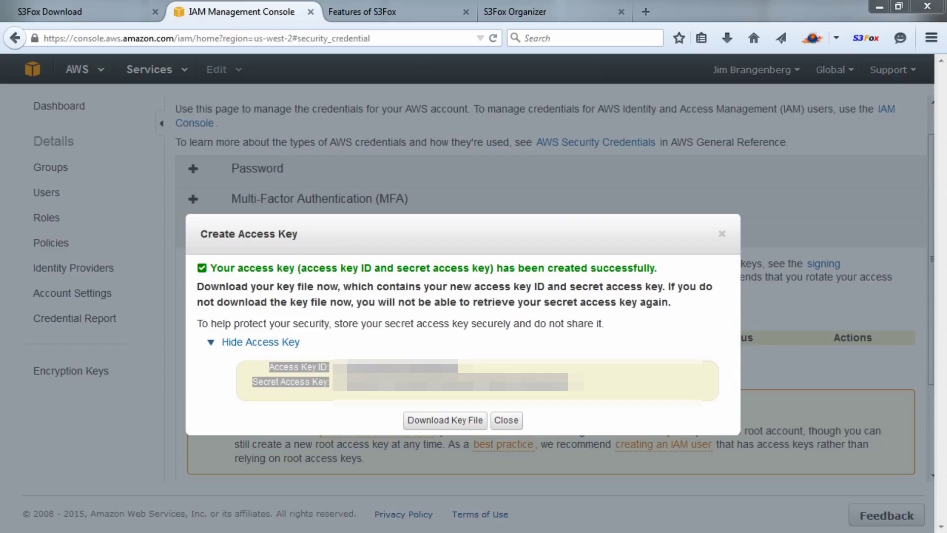
left_click(507, 420)
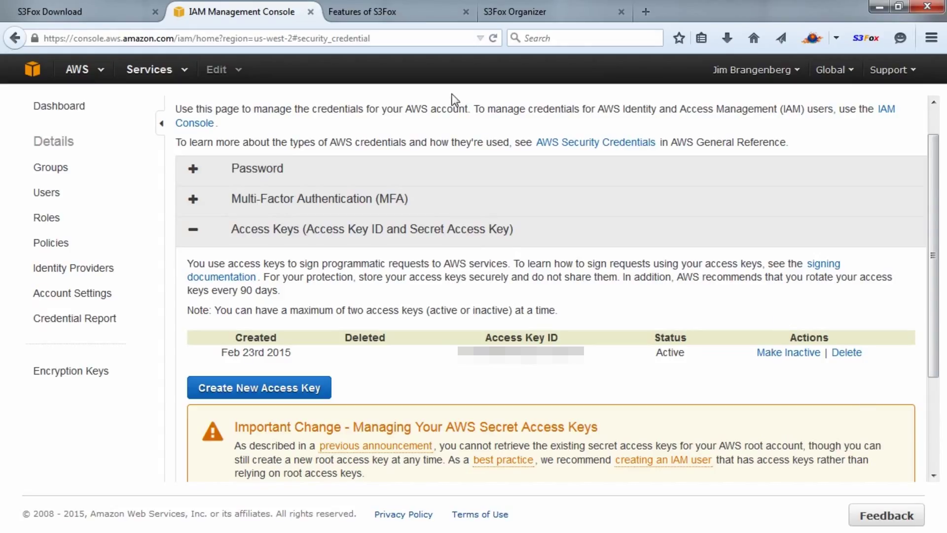
left_click(70, 111)
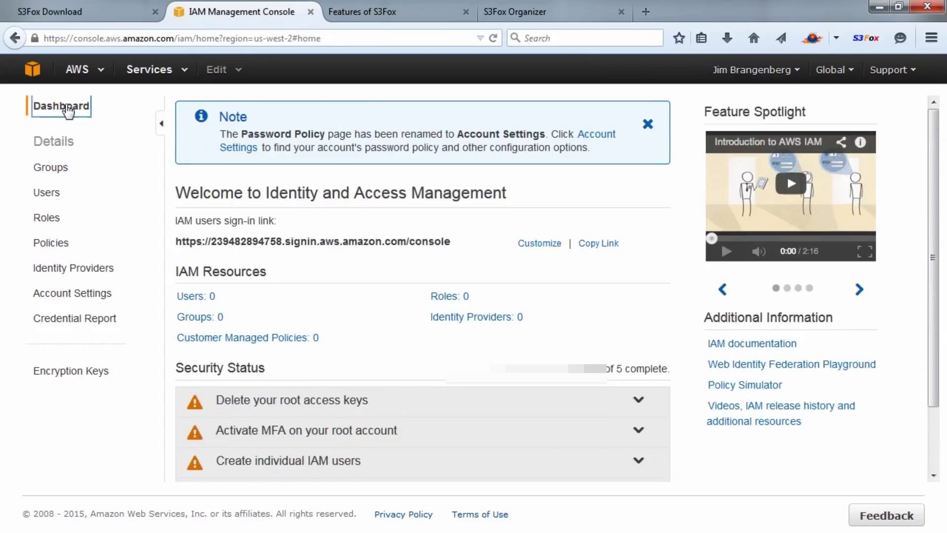
left_click(523, 12)
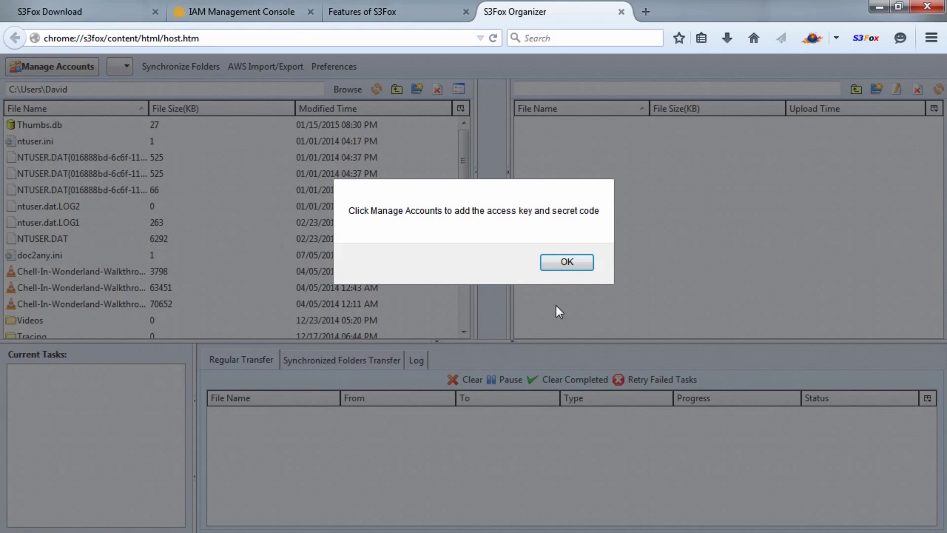
Dismiss the access-key reminder and enter iWork4Him as the new account name.
left_click(566, 262)
left_click(34, 69)
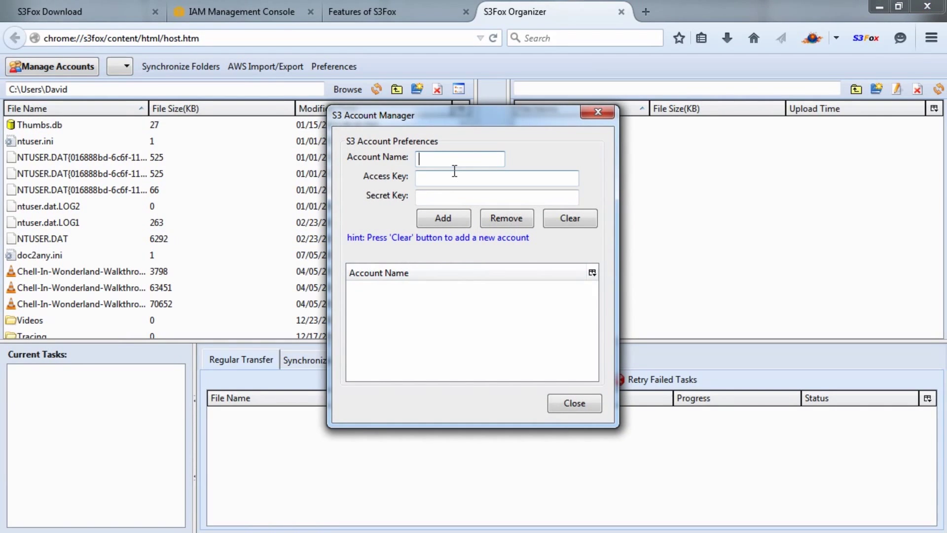
type("iWork4Him")
key("Tab")
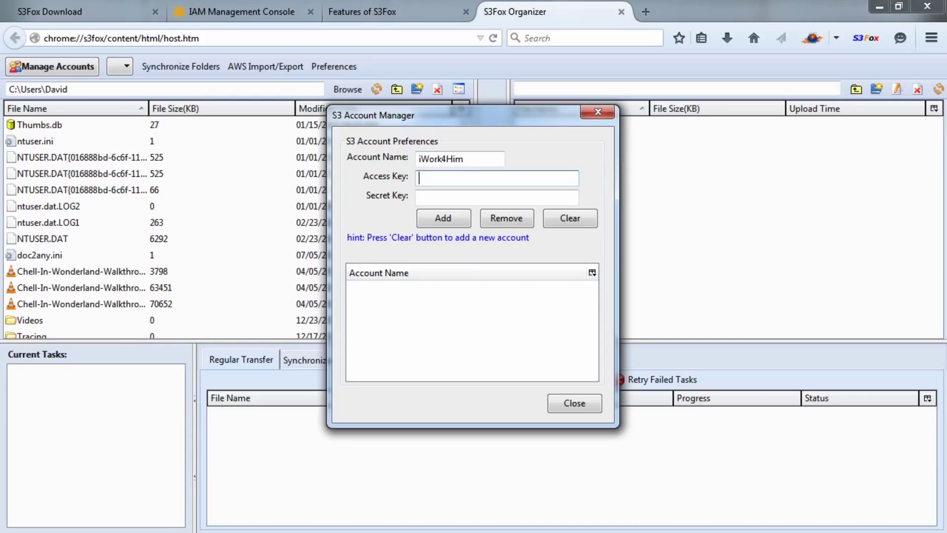
Paste the new access key into the Access Key field.
key("alt+Tab")
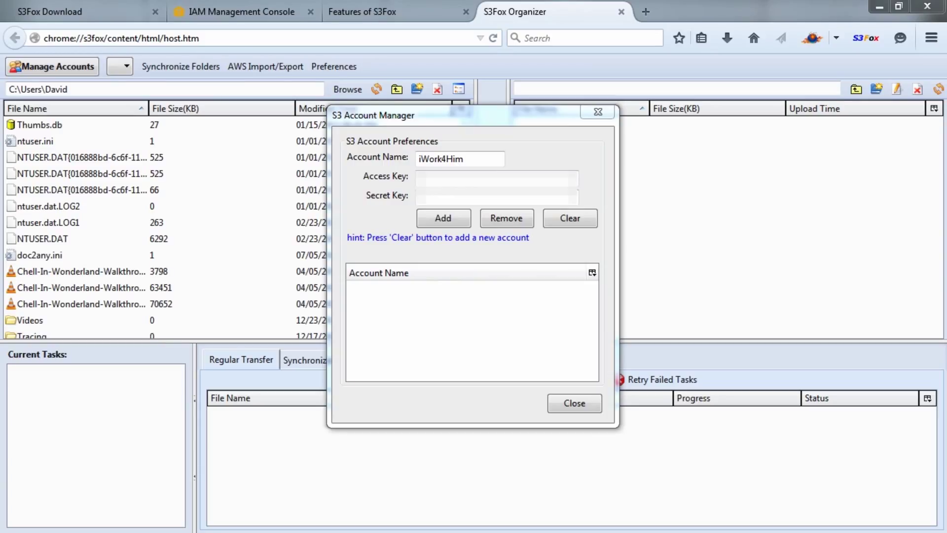
right_click(450, 202)
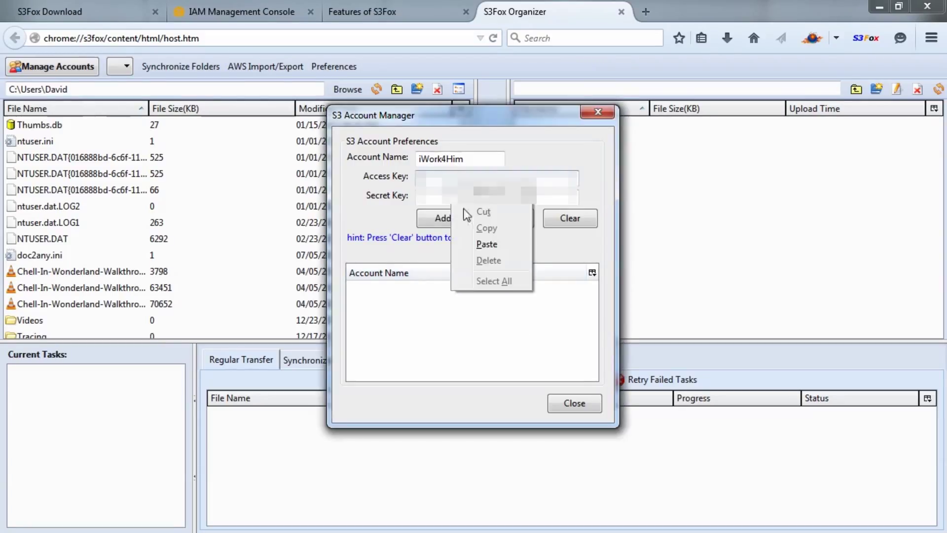
left_click(481, 246)
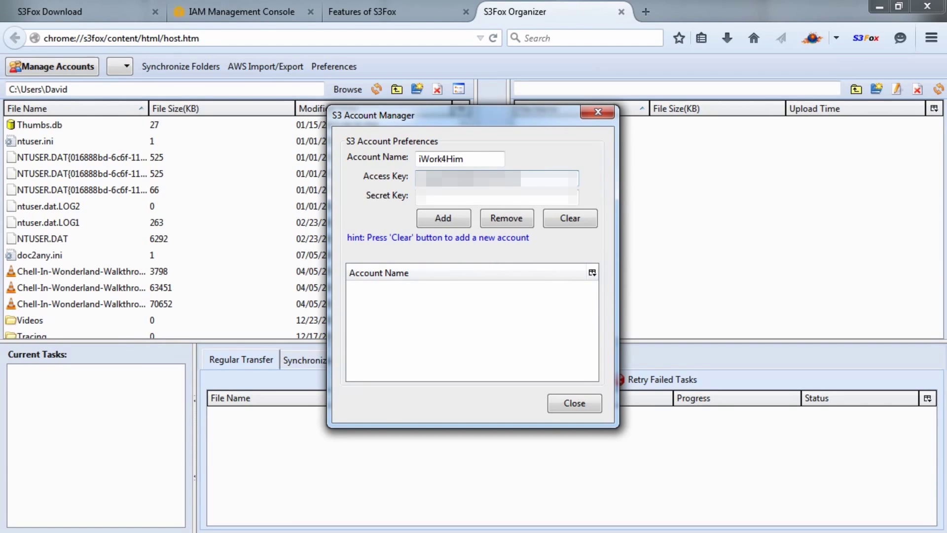
key("alt+Tab")
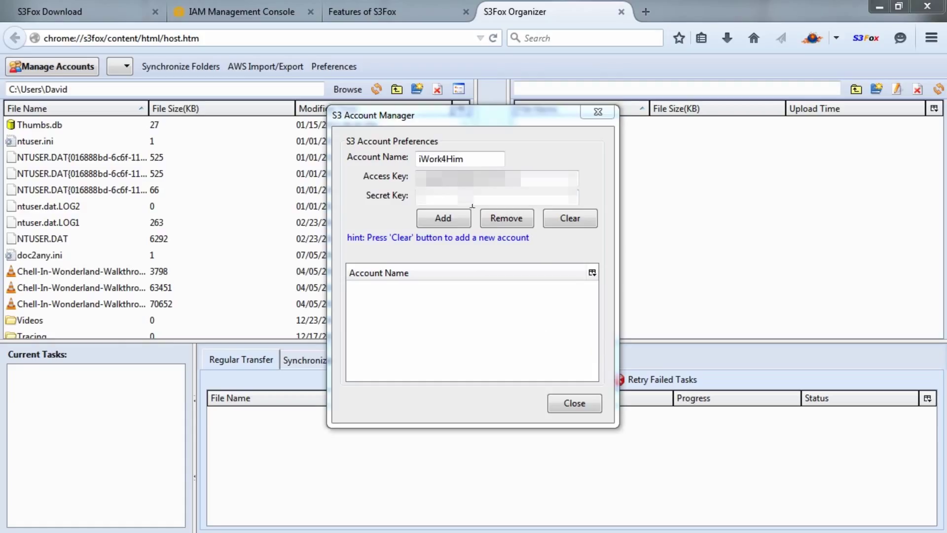
Paste the secret key, add the iWork4Him account and close the account manager.
left_click(459, 194)
key("ctrl+v")
right_click(464, 198)
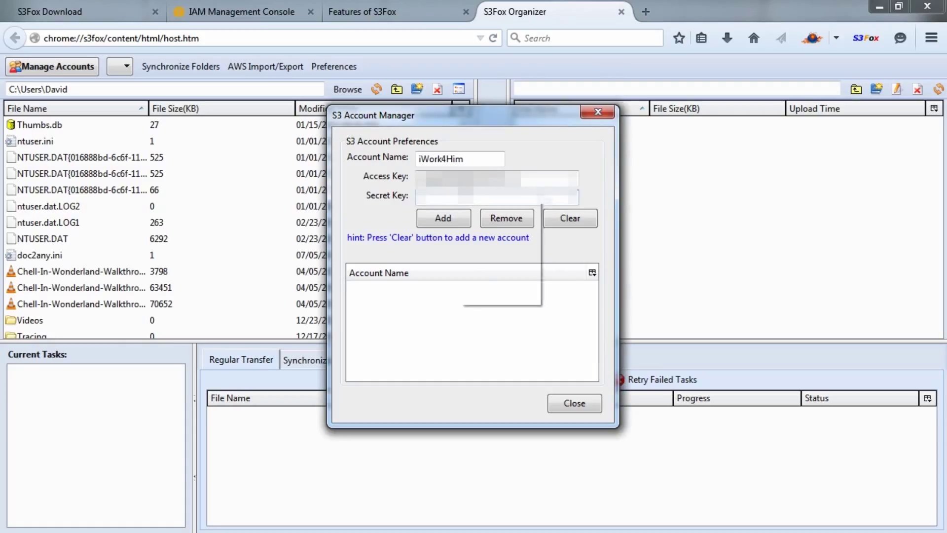
left_click(501, 258)
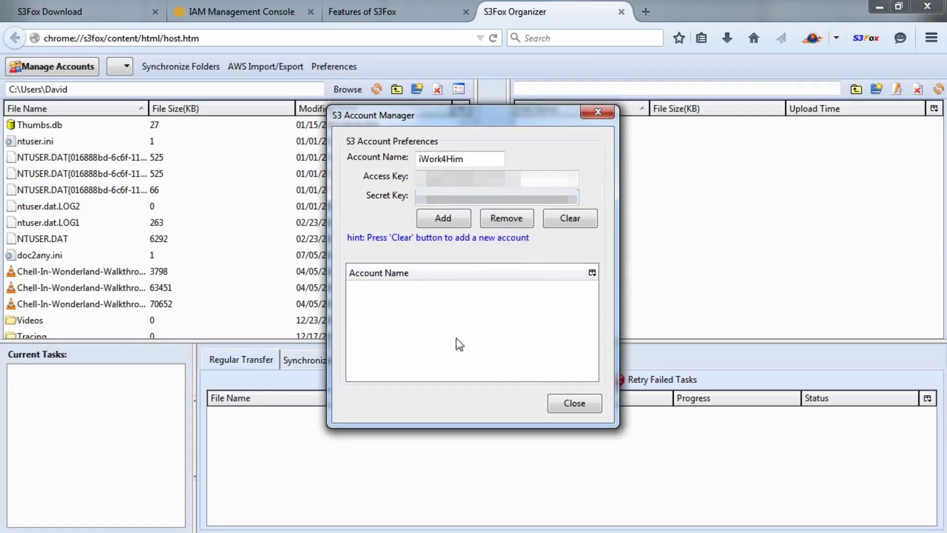
left_click(443, 223)
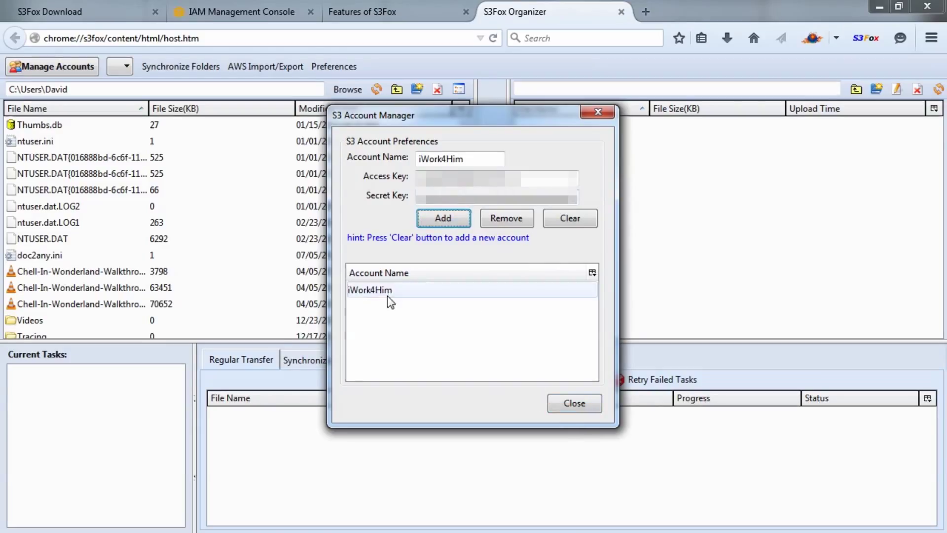
left_click(562, 408)
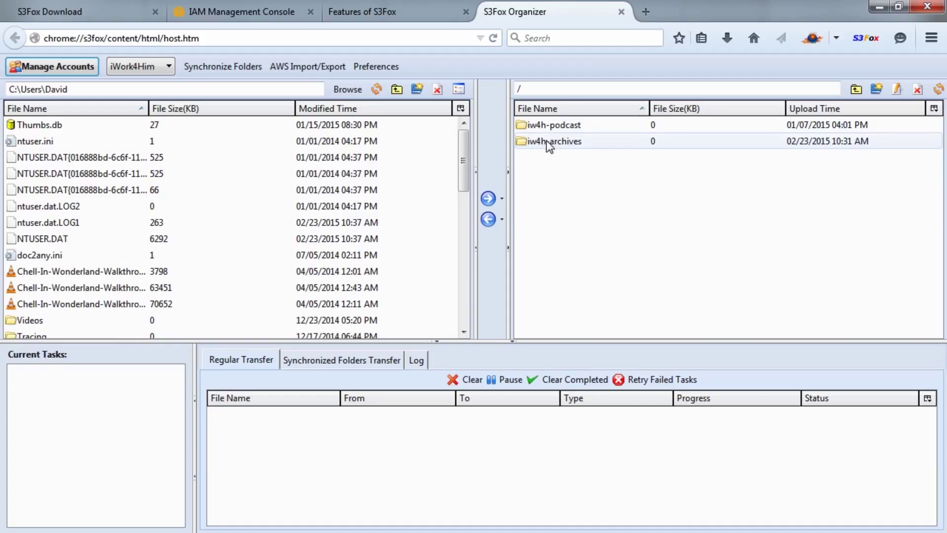
Open the iw4h-archives bucket and cancel the local folder chooser without changing folders.
double_click(532, 143)
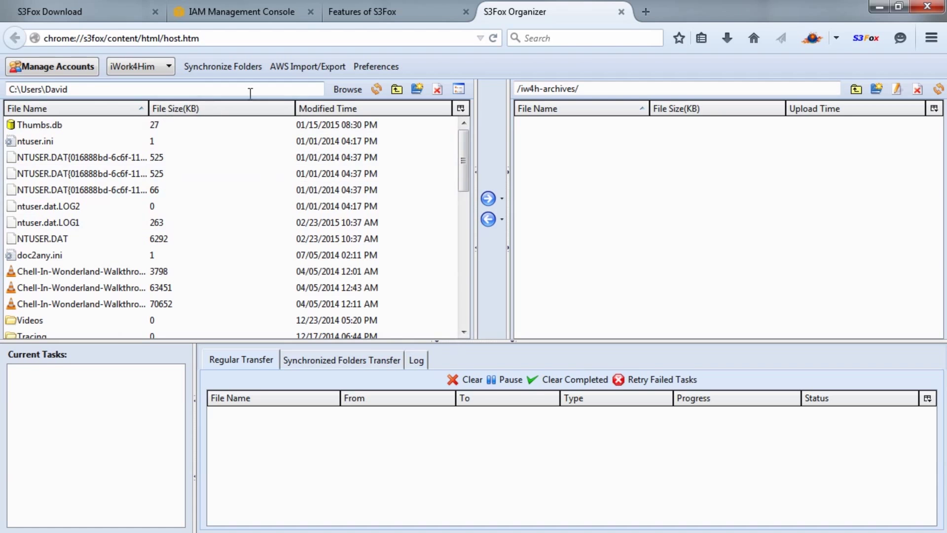
left_click(347, 89)
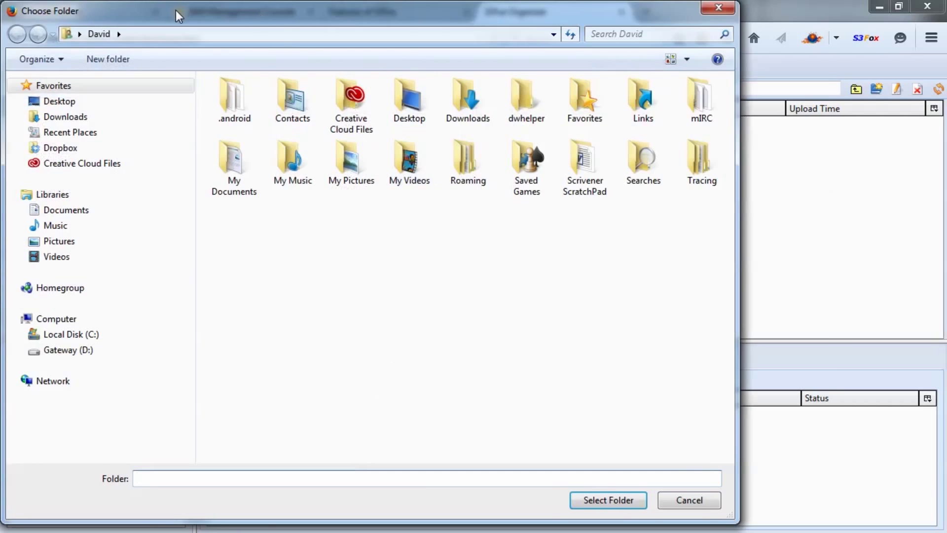
left_click_drag(176, 10, 259, 15)
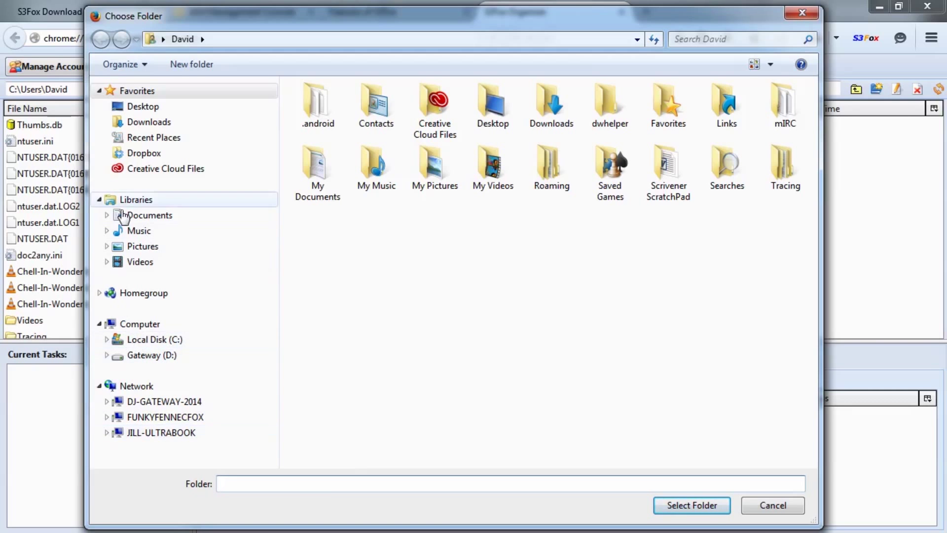
left_click(772, 506)
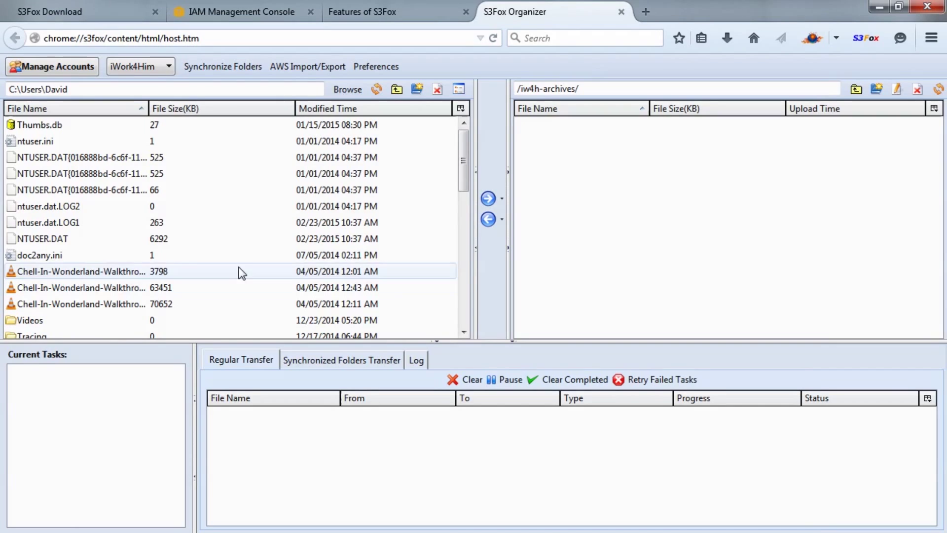
Drag the 70652 KB Chell-In-Wonderland walkthrough video into the iw4h-archives bucket.
left_click_drag(149, 109, 181, 111)
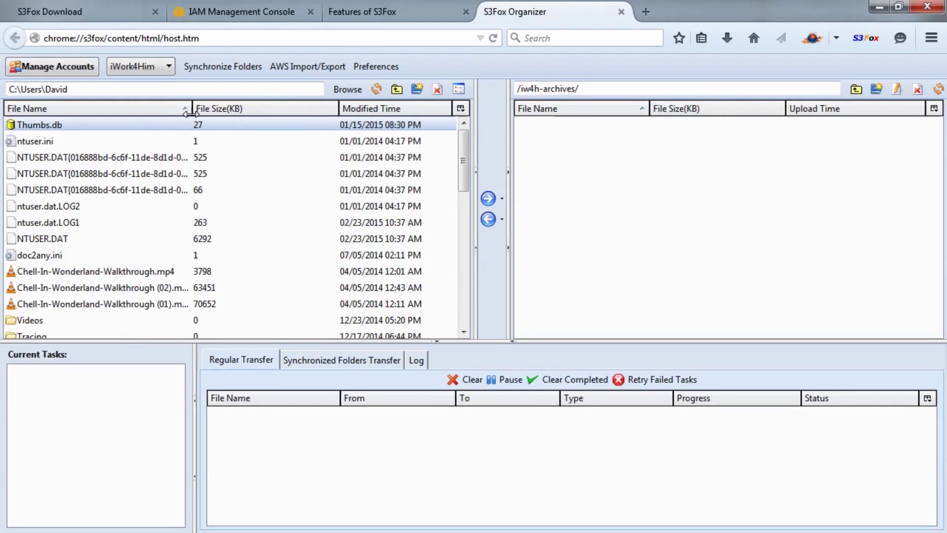
left_click(76, 273)
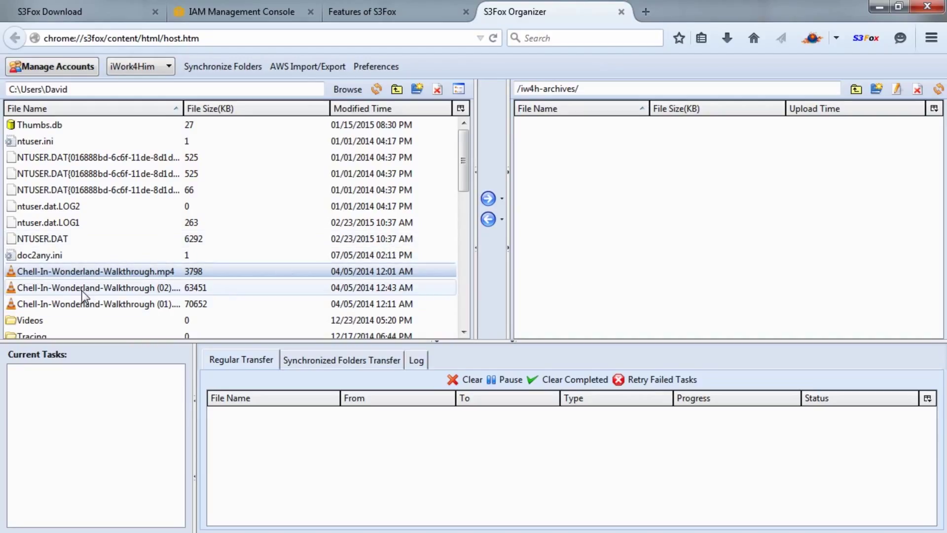
left_click(77, 304)
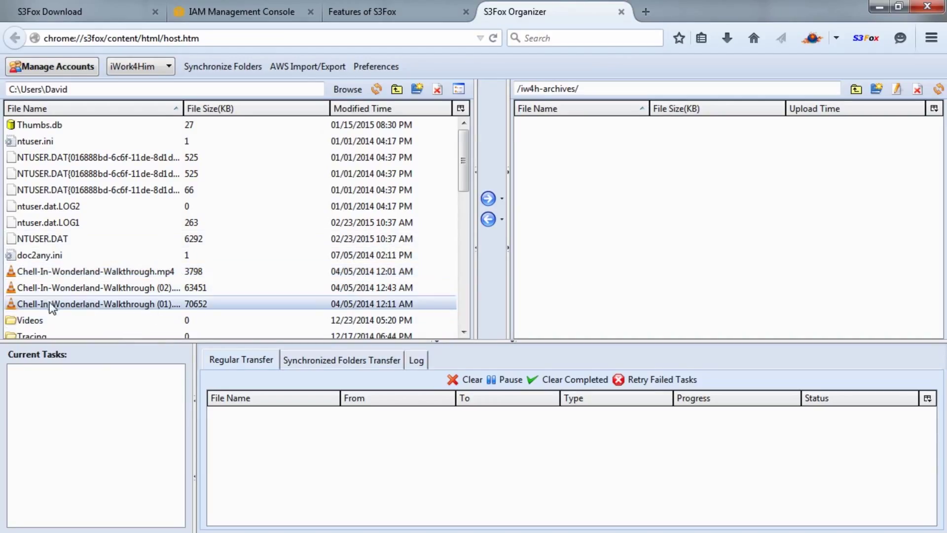
left_click_drag(290, 303, 700, 233)
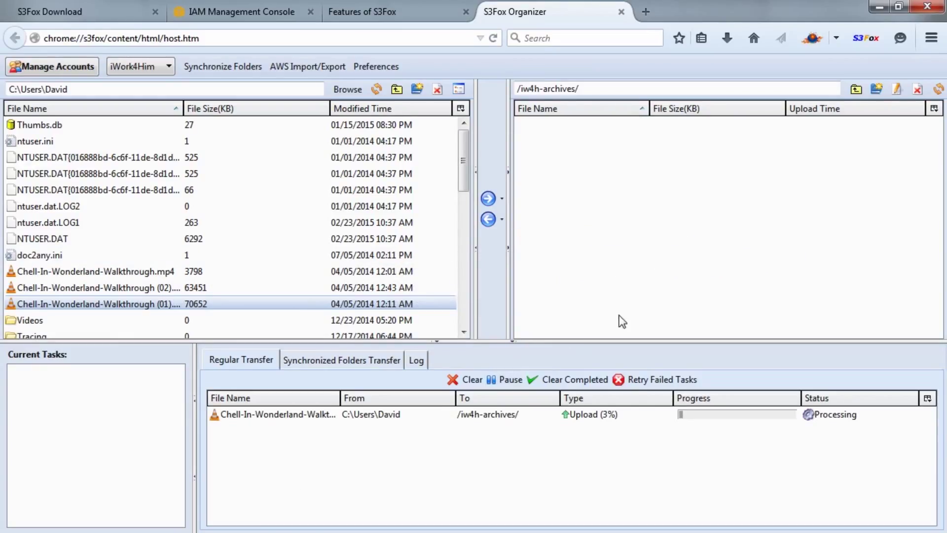
left_click(250, 414)
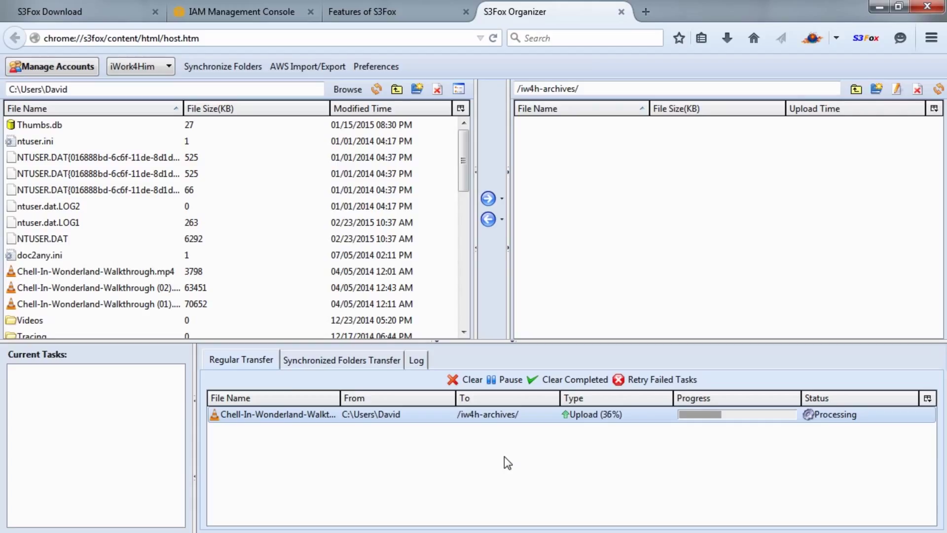
Compare selections of the three walkthrough videos locally, ending on the second one.
left_click(107, 273)
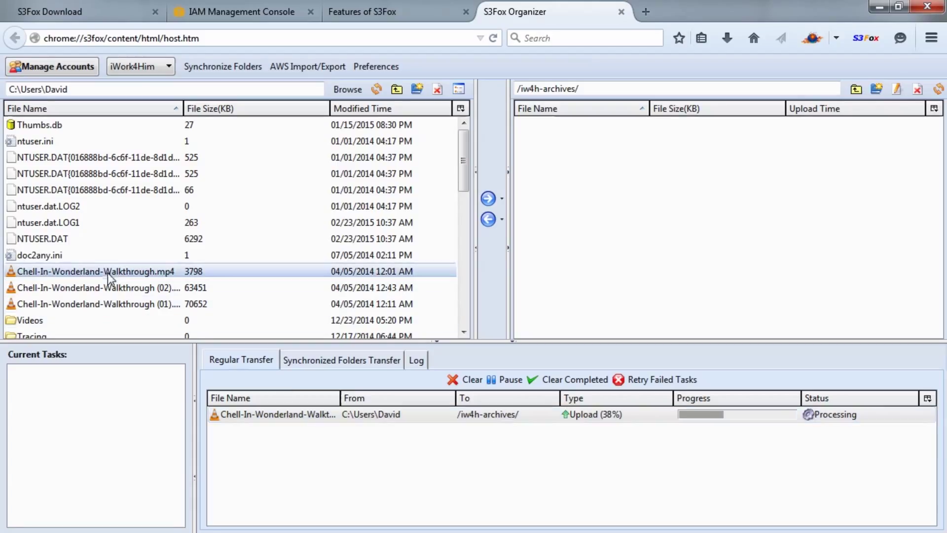
left_click(78, 305, "shift")
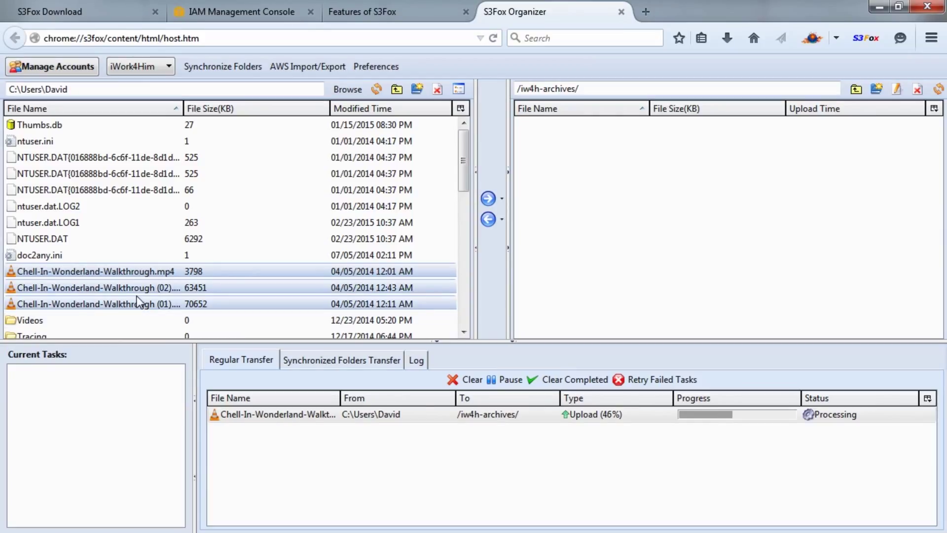
left_click(126, 272)
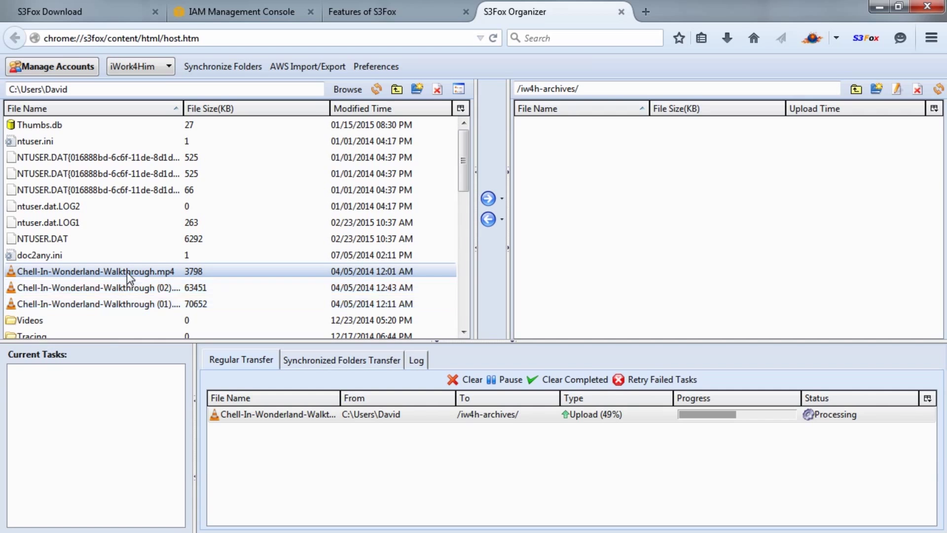
left_click(95, 290, "ctrl")
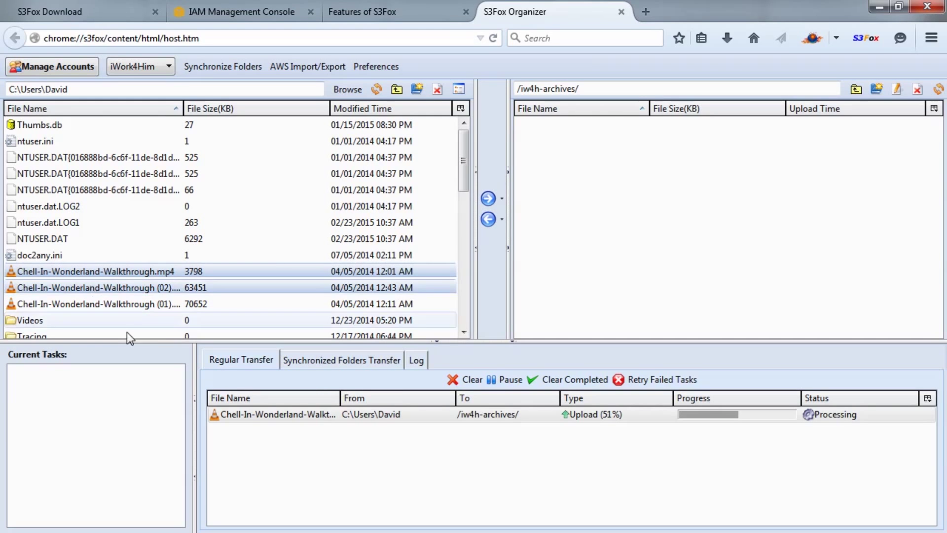
left_click(105, 304, "ctrl")
left_click(170, 289)
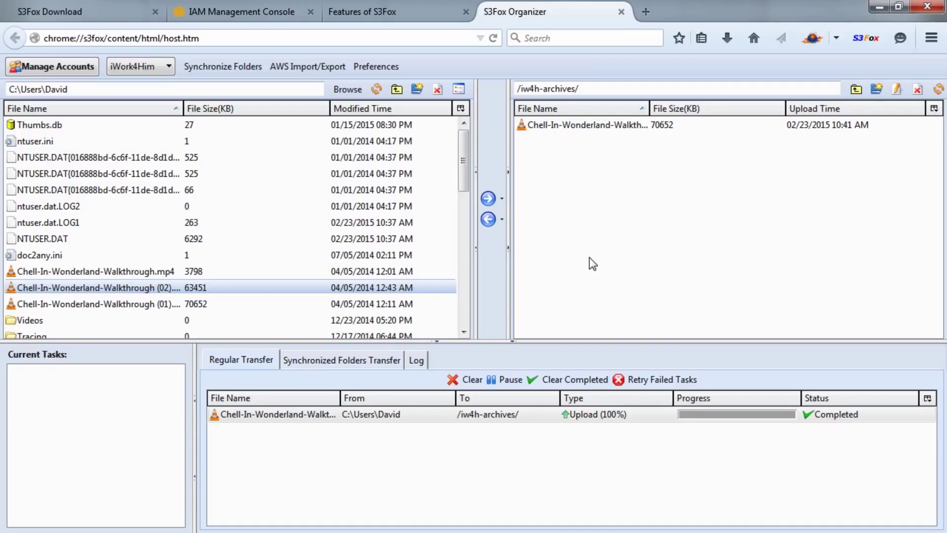
Select the uploaded 70652 KB Chell-In-Wonderland-Walkthrough video in the iw4h-archives pane.
left_click(582, 176)
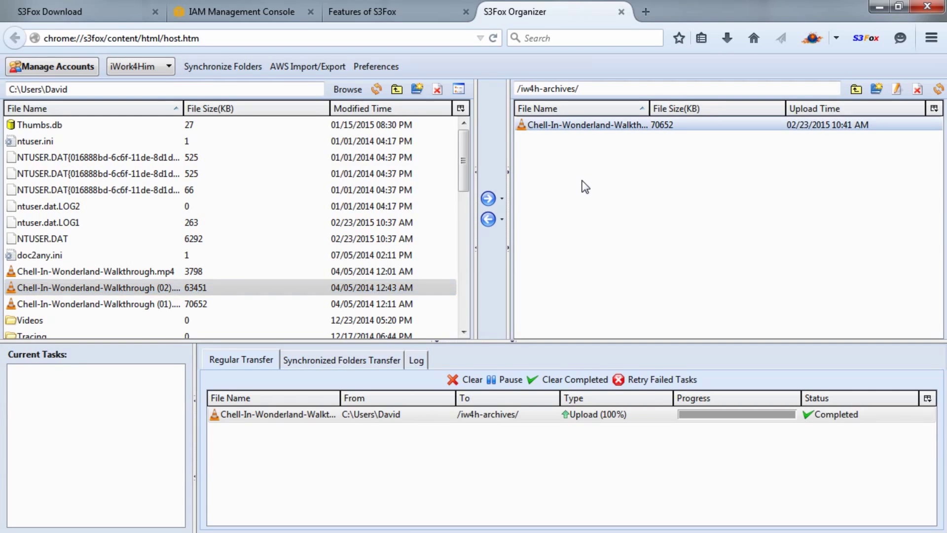